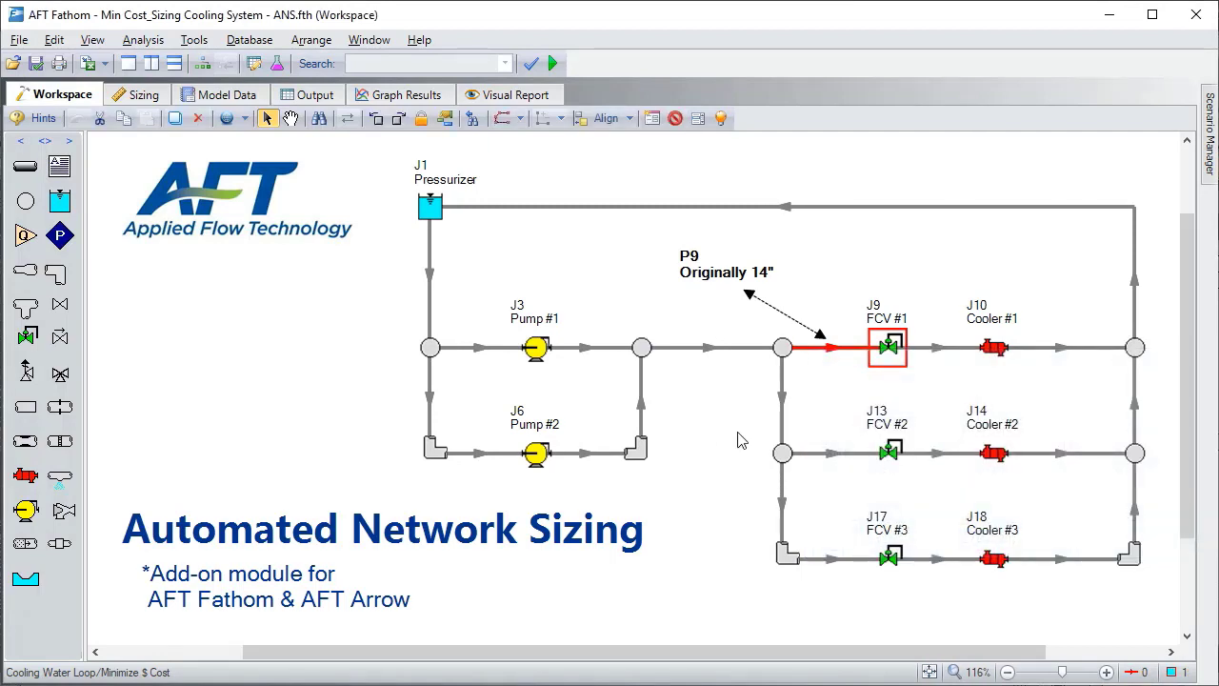
- Inspect the input and output properties of pipe P9 on the workspace
click(831, 354)
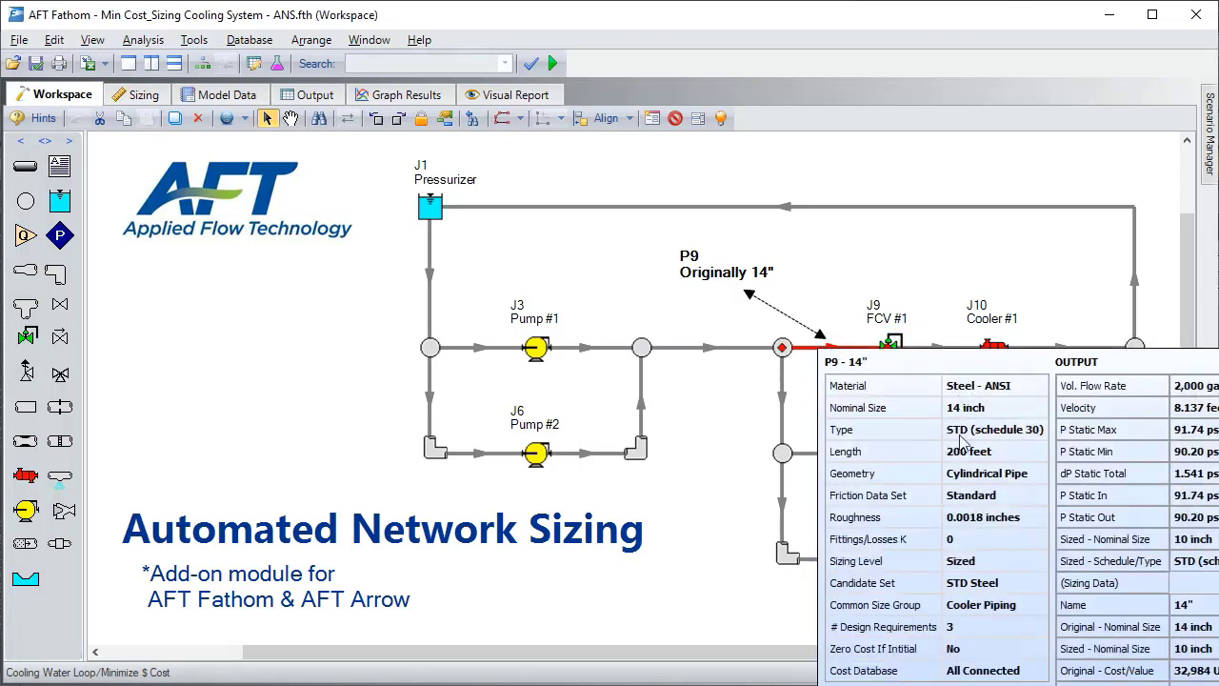
right_click(970, 419)
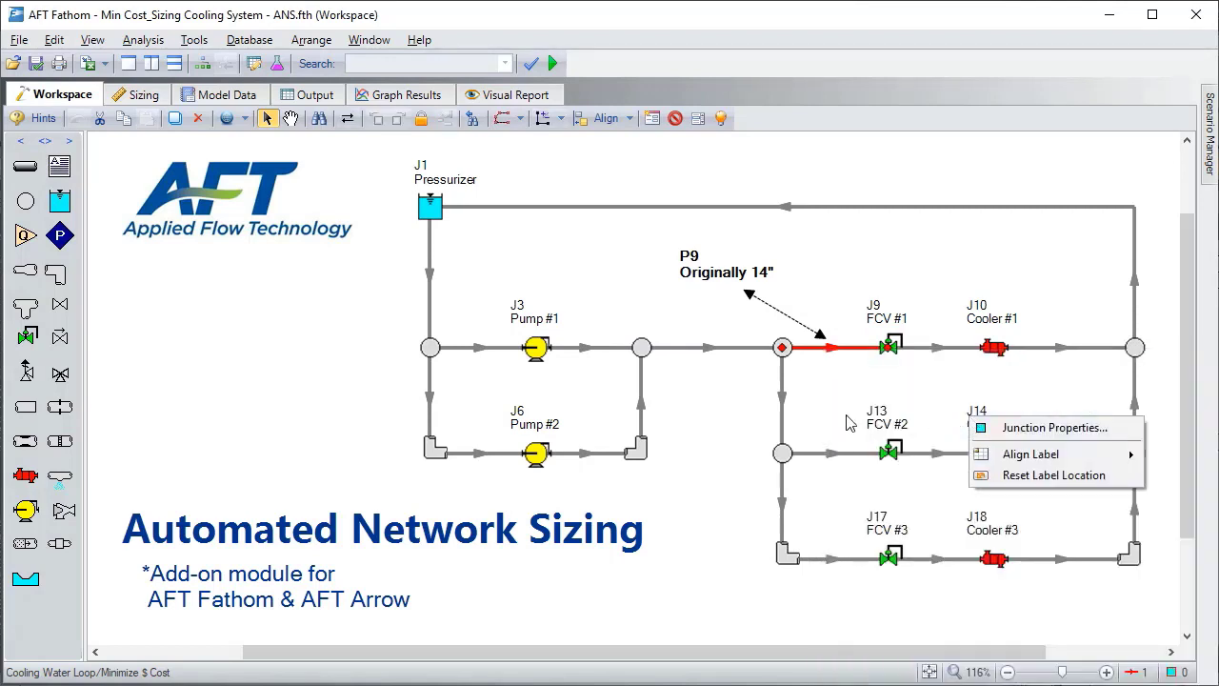
click(726, 426)
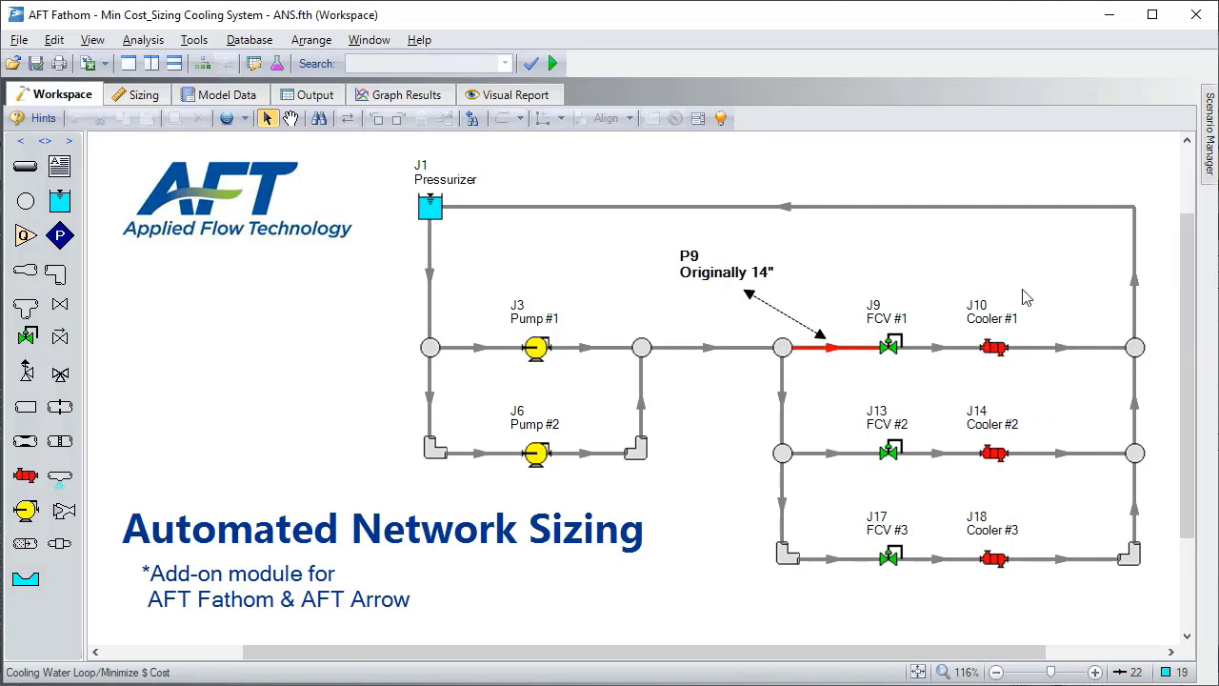
- Activate the ANS (Automated Network Sizing) module for the model
mouse_move(1209, 152)
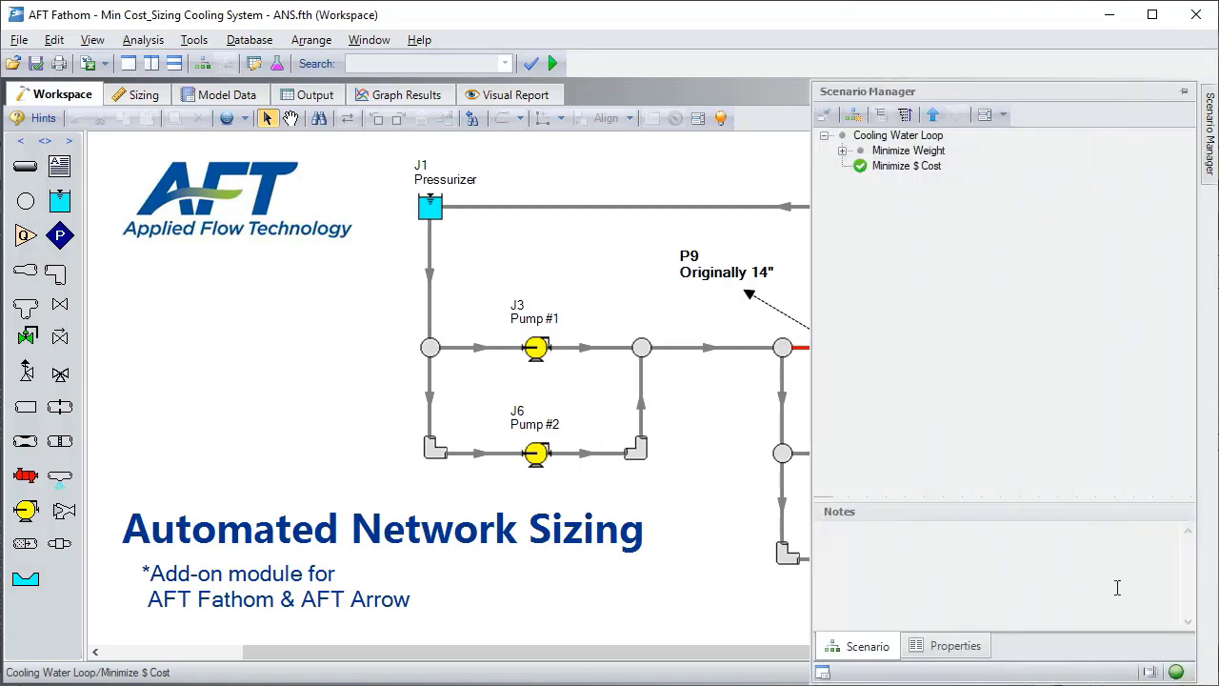
click(1151, 673)
click(867, 617)
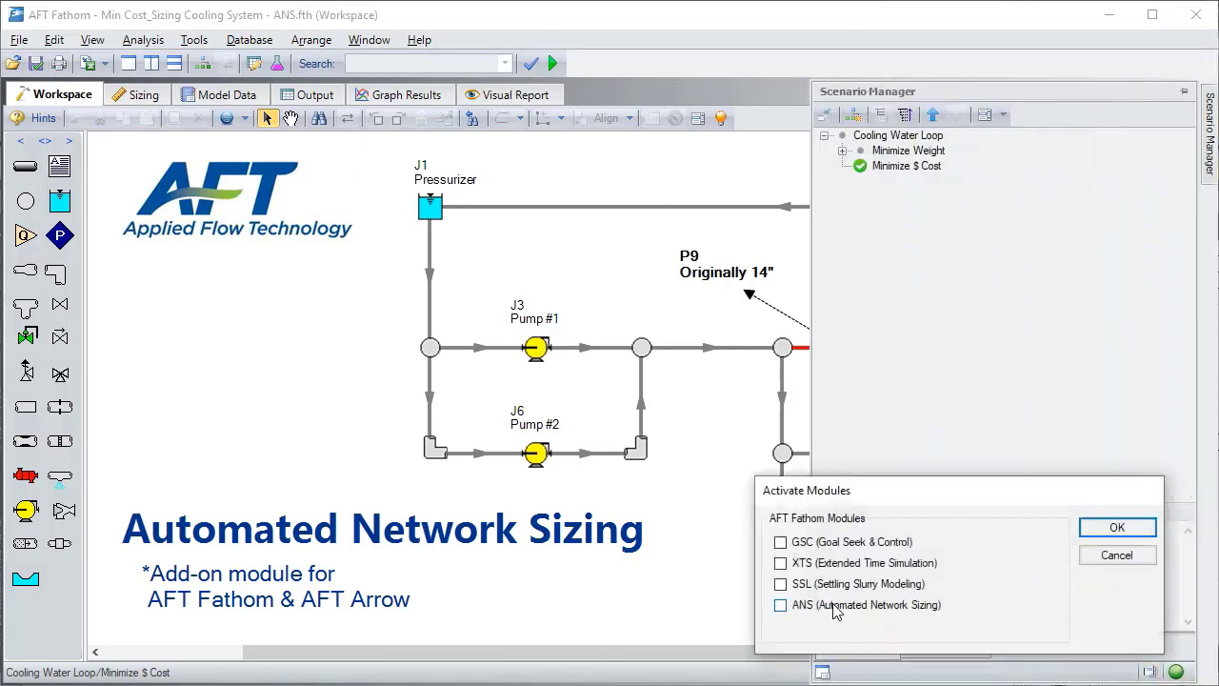
click(782, 606)
click(1116, 528)
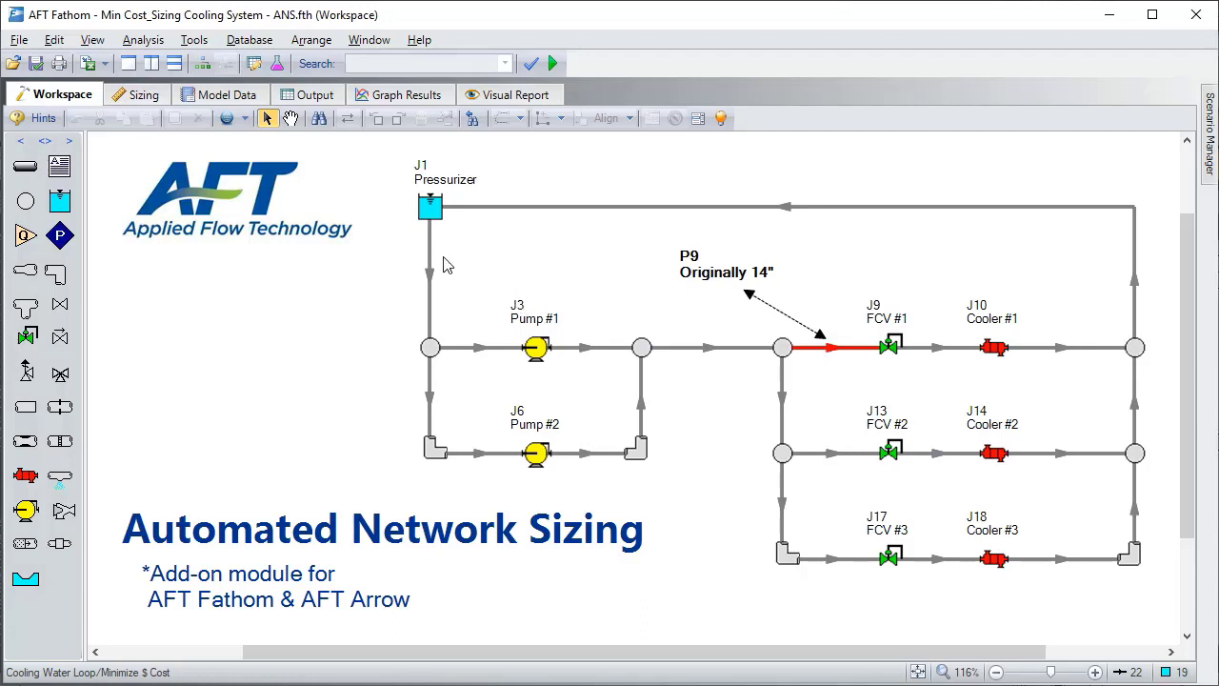
- Review the sizing objective for monetary cost, including the cost types, system life and energy cost settings
click(145, 97)
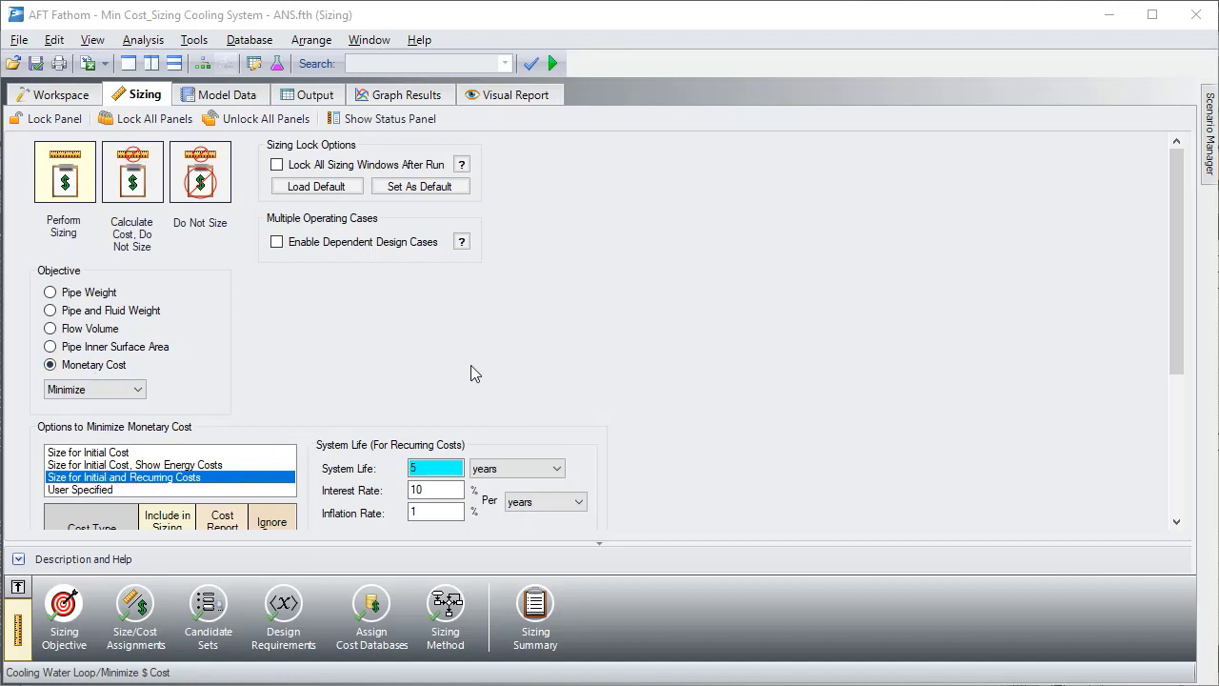
scroll(471, 365, down, 3)
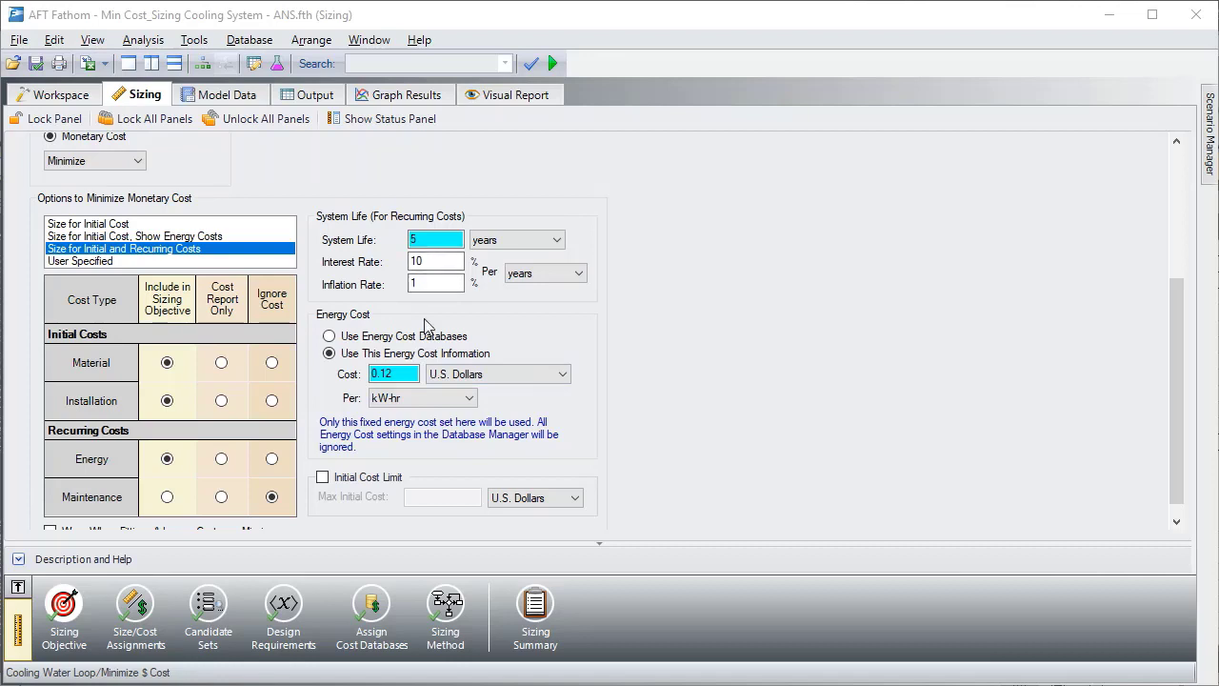
scroll(430, 334, down, 1)
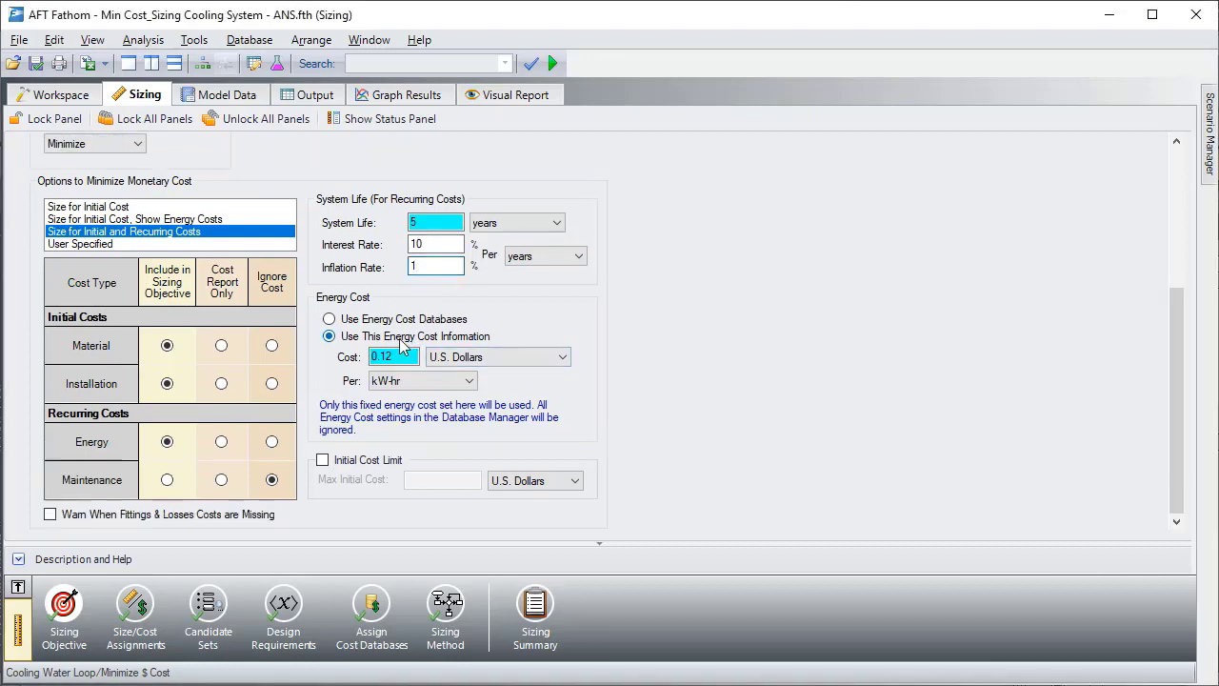
click(402, 354)
- Sort the pipe size/cost assignments by common size group and color the workspace pipes for all common size groups
click(147, 614)
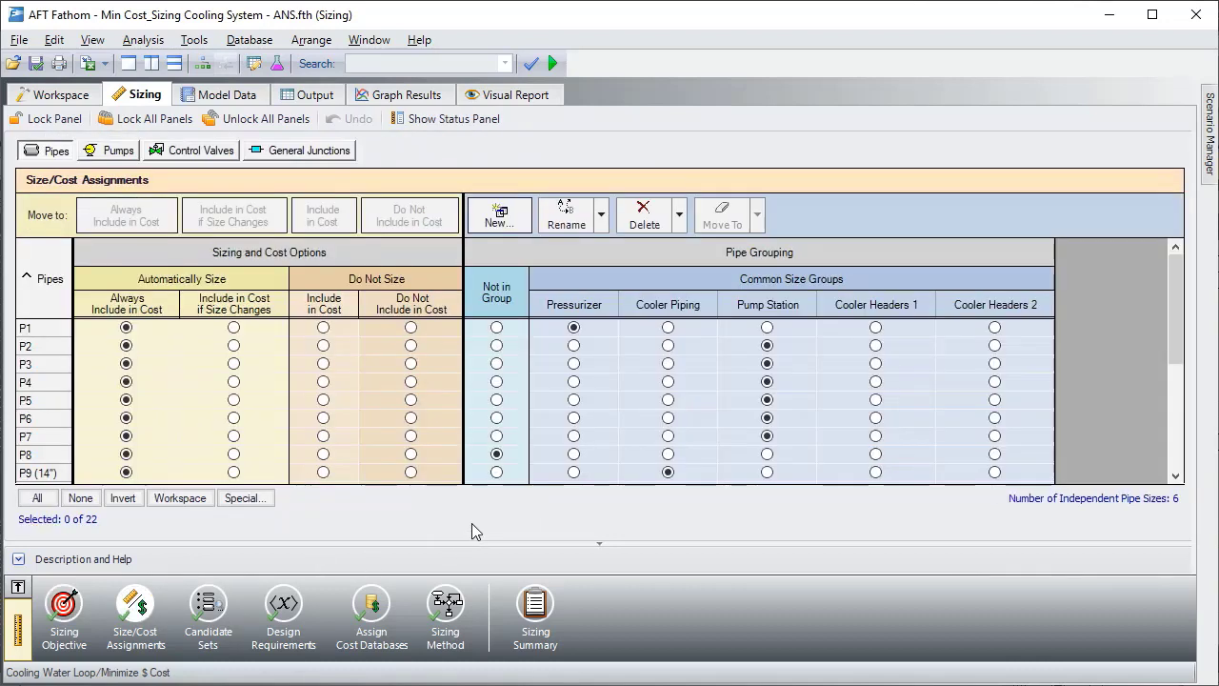
click(776, 278)
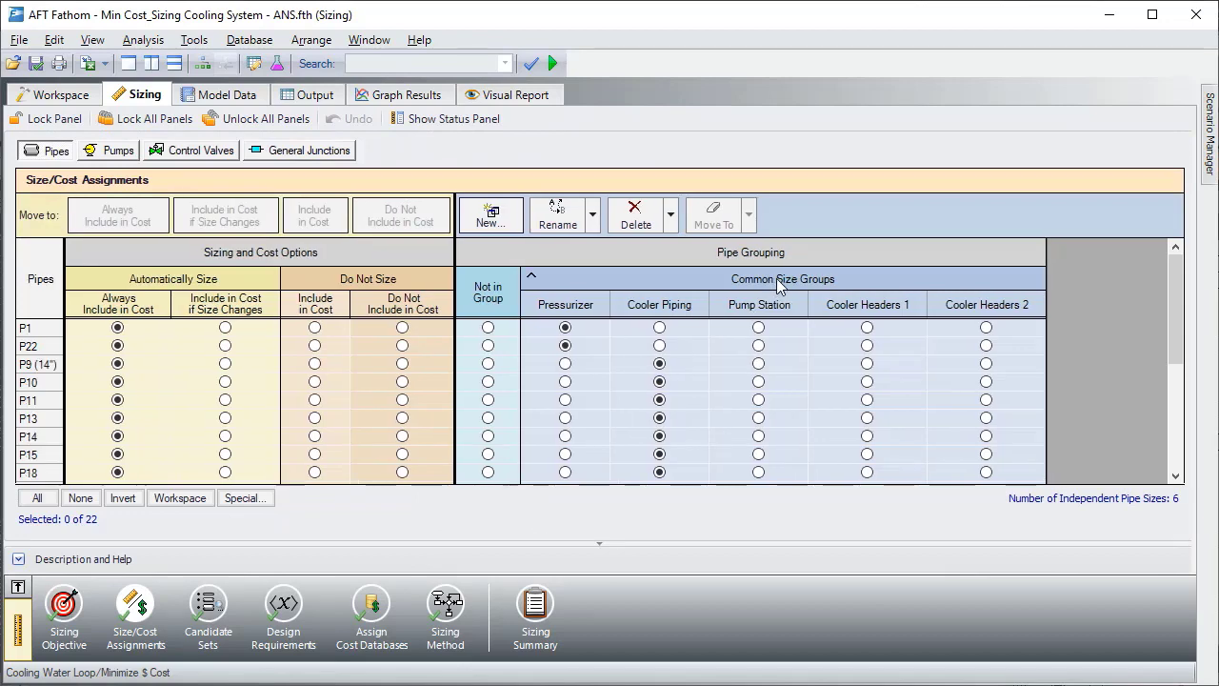
click(82, 95)
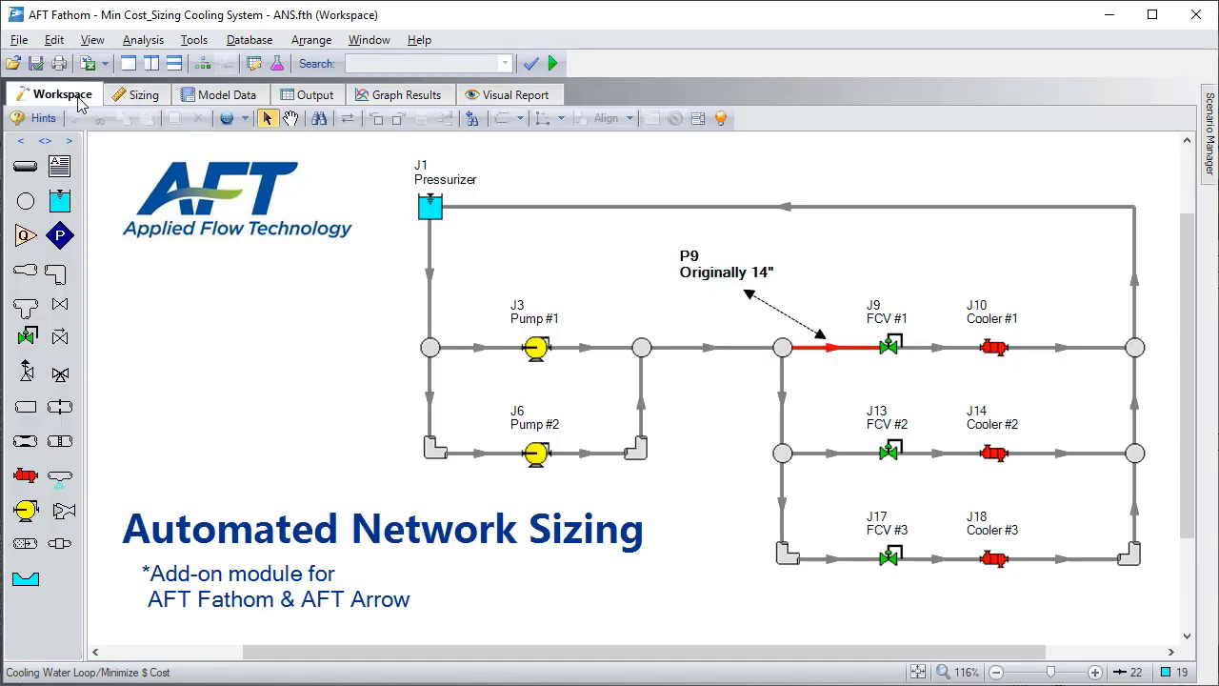
click(93, 39)
mouse_move(191, 306)
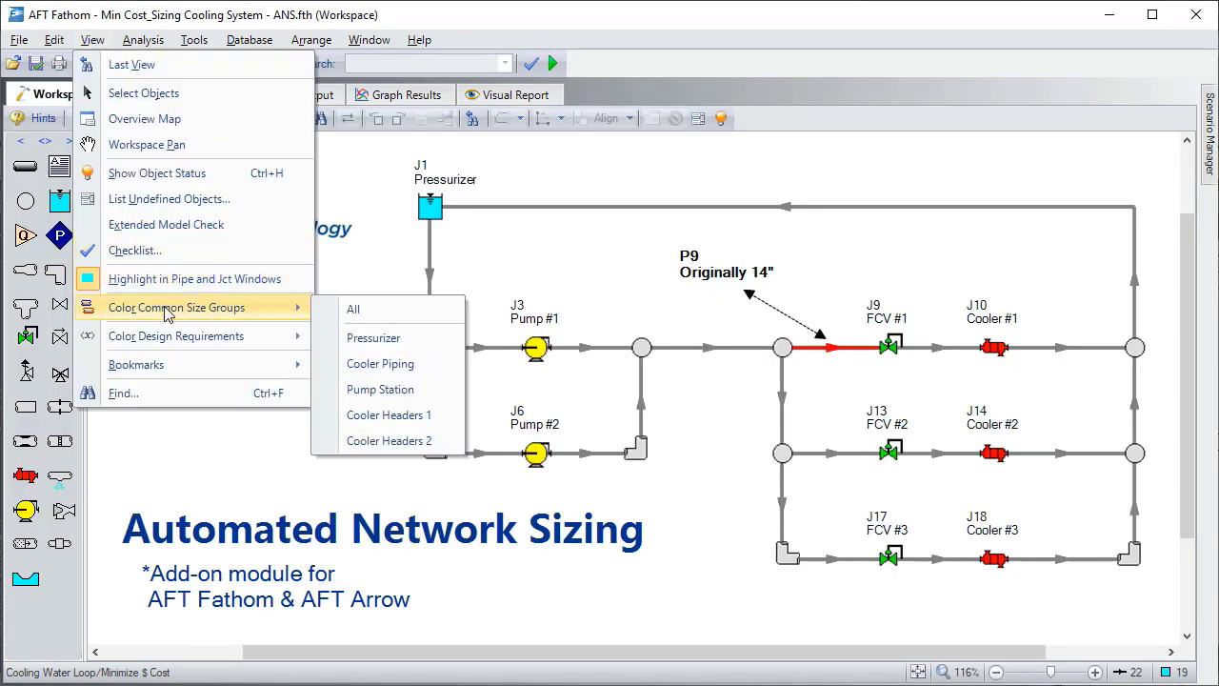
click(390, 312)
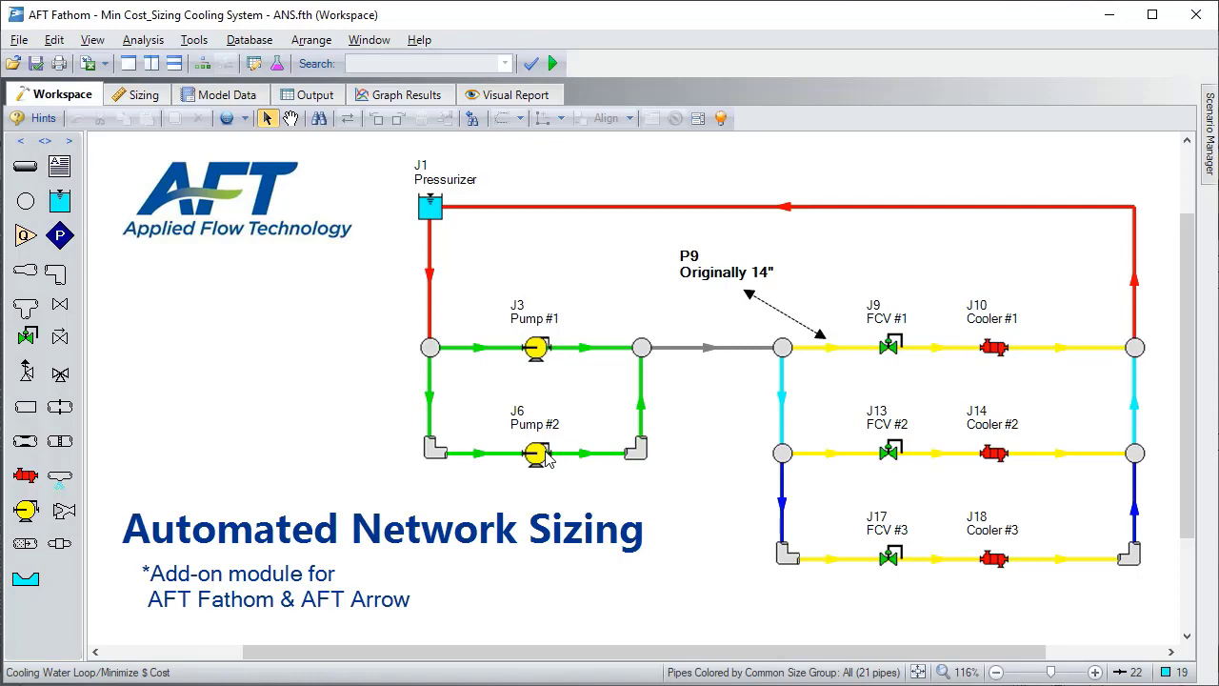
- Review the pumps' size/cost assignments and the pipe sizes included in the STD Steel candidate set
click(152, 99)
click(122, 153)
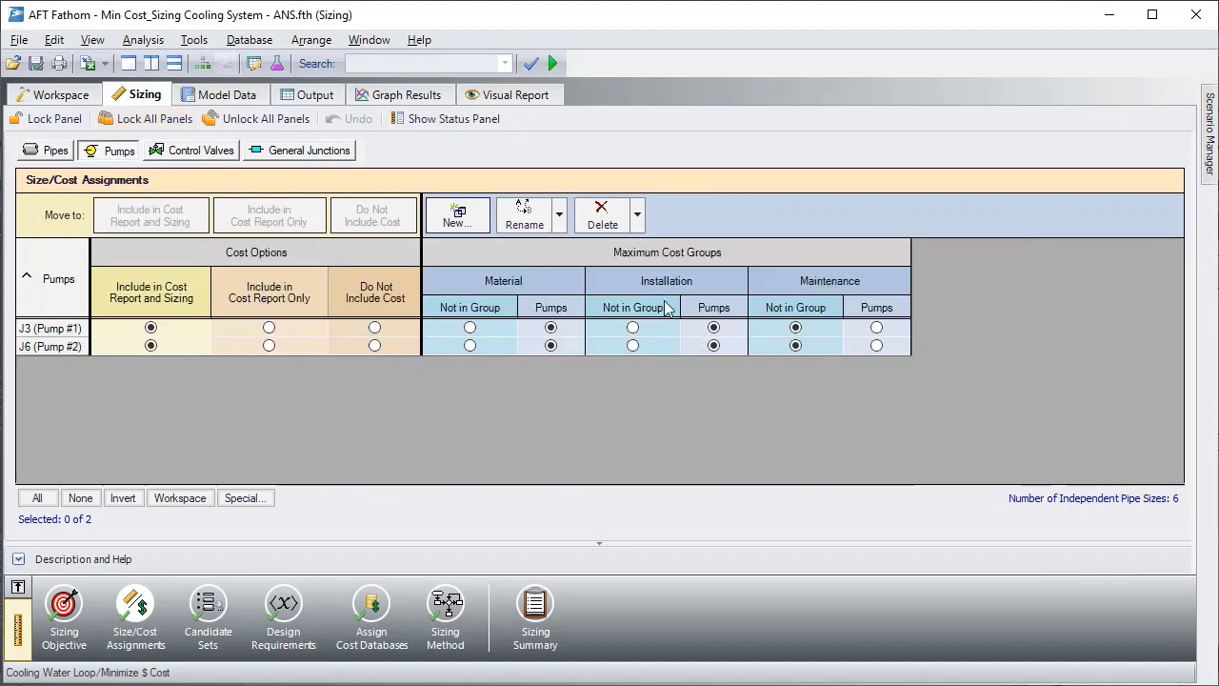
click(209, 605)
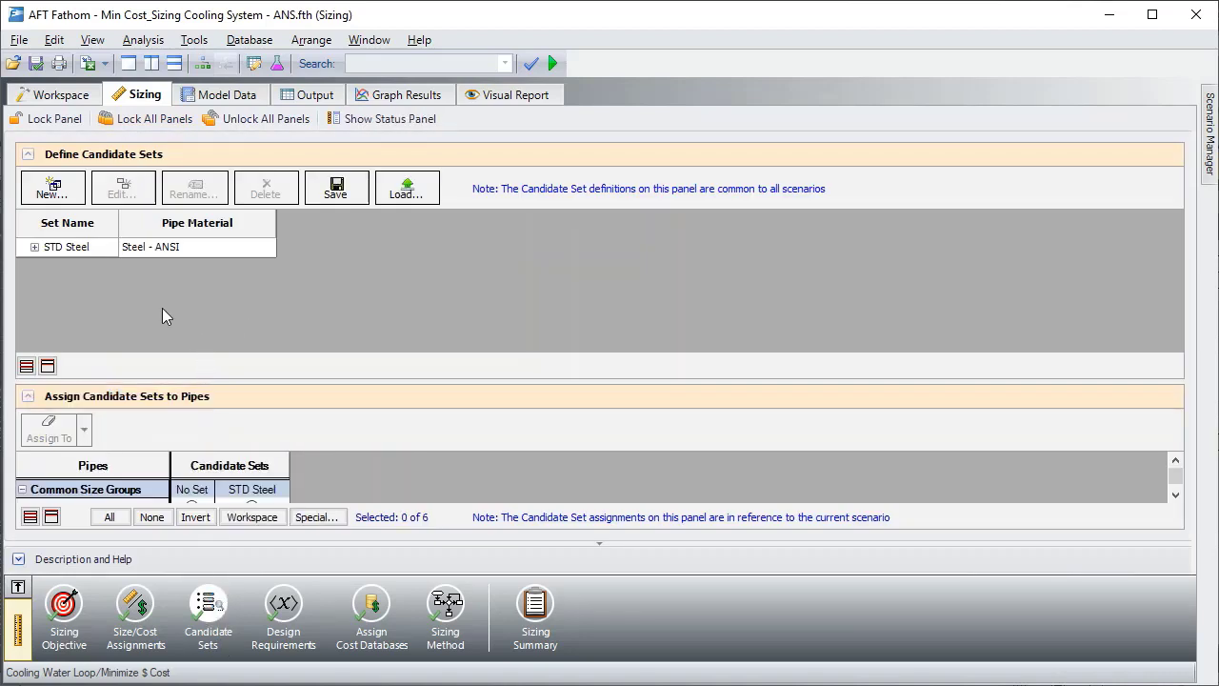
click(34, 246)
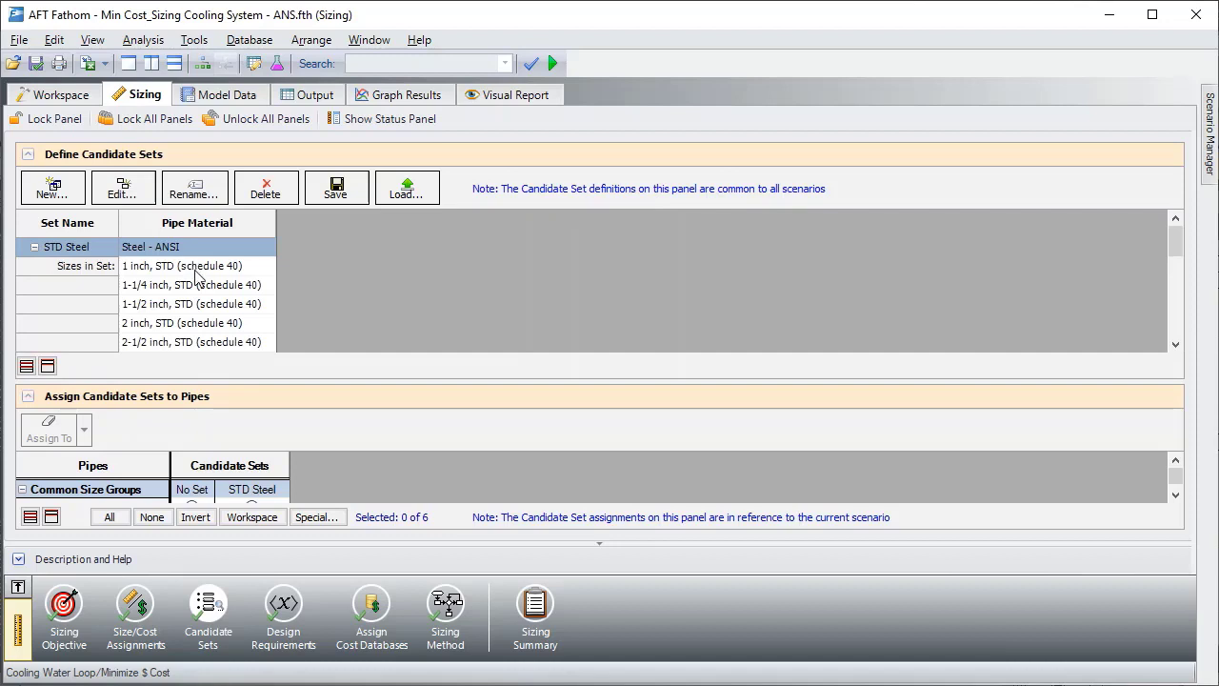
scroll(198, 275, down, 10)
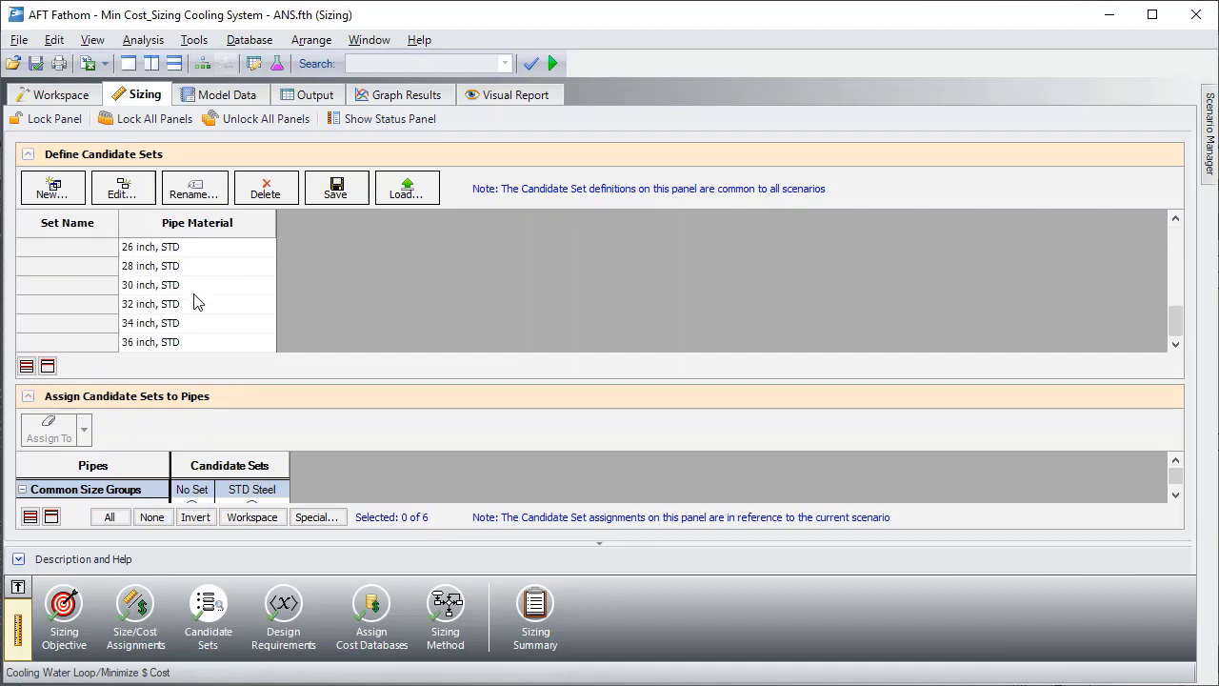
scroll(228, 331, up, 10)
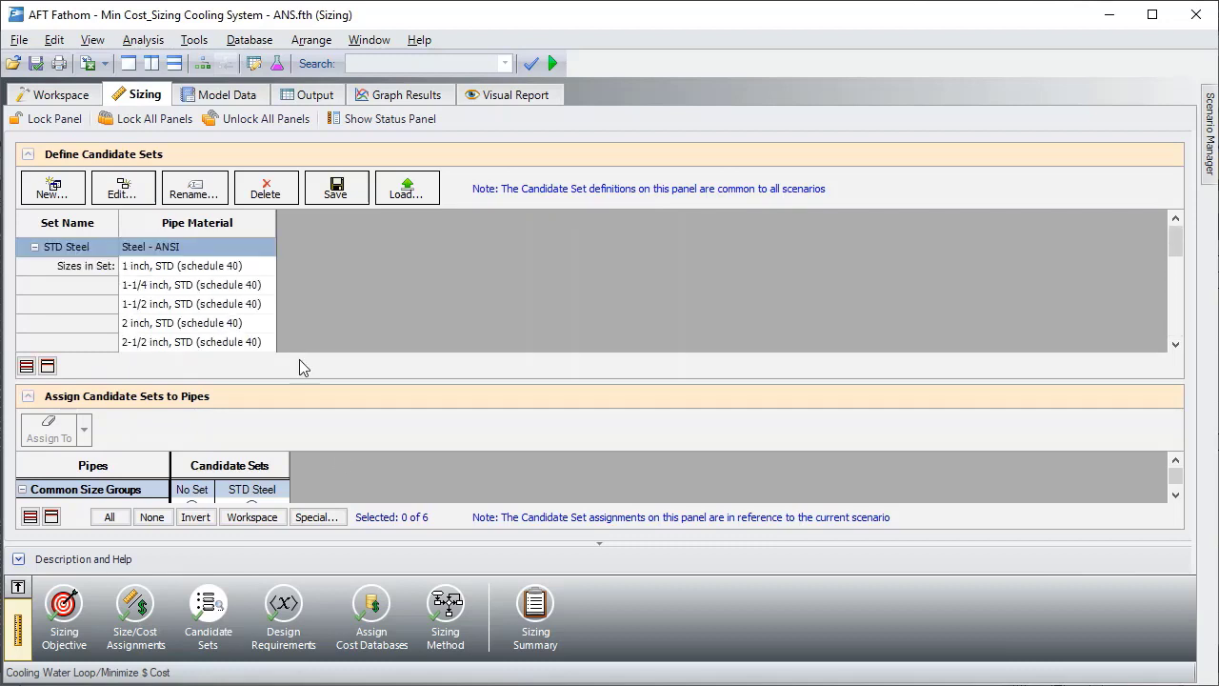
- Add a new pipe design requirement named Min Flow
click(283, 606)
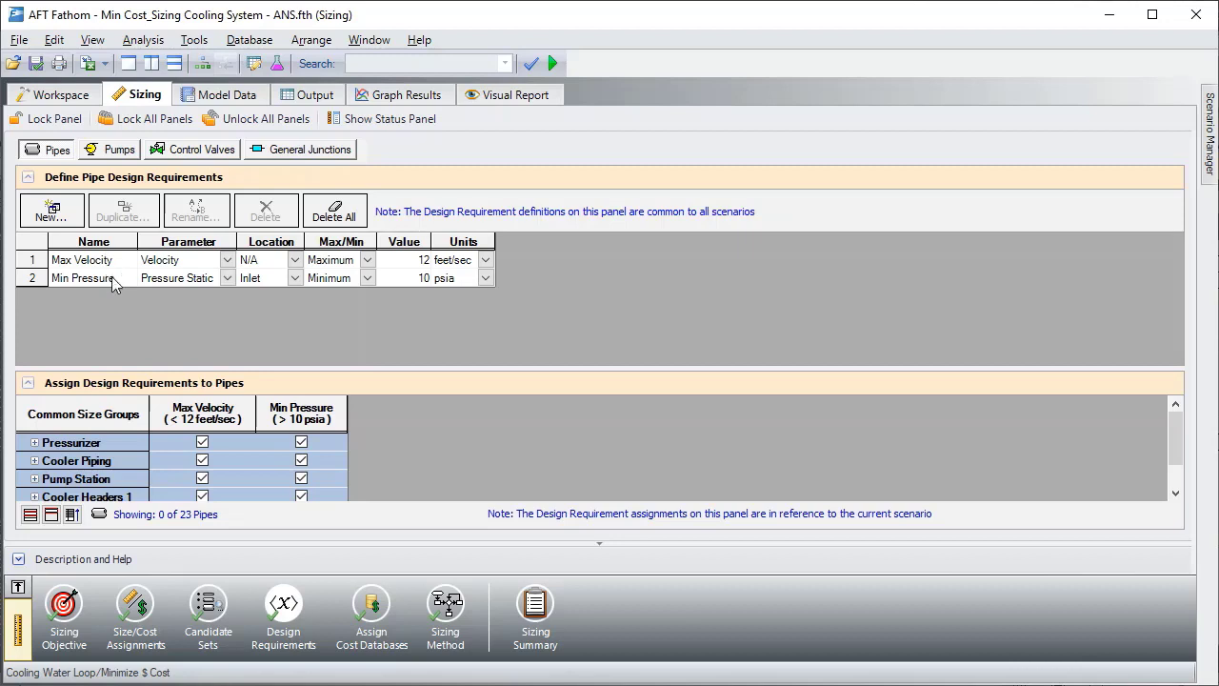
click(52, 212)
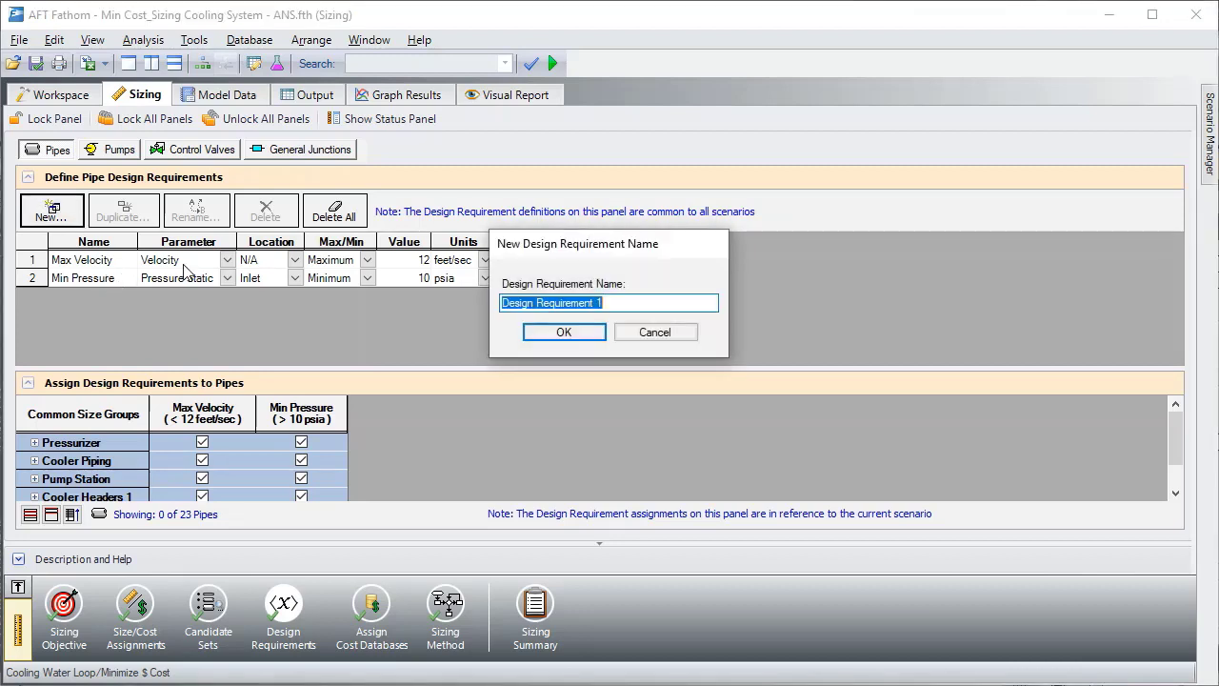
text(Min Flow)
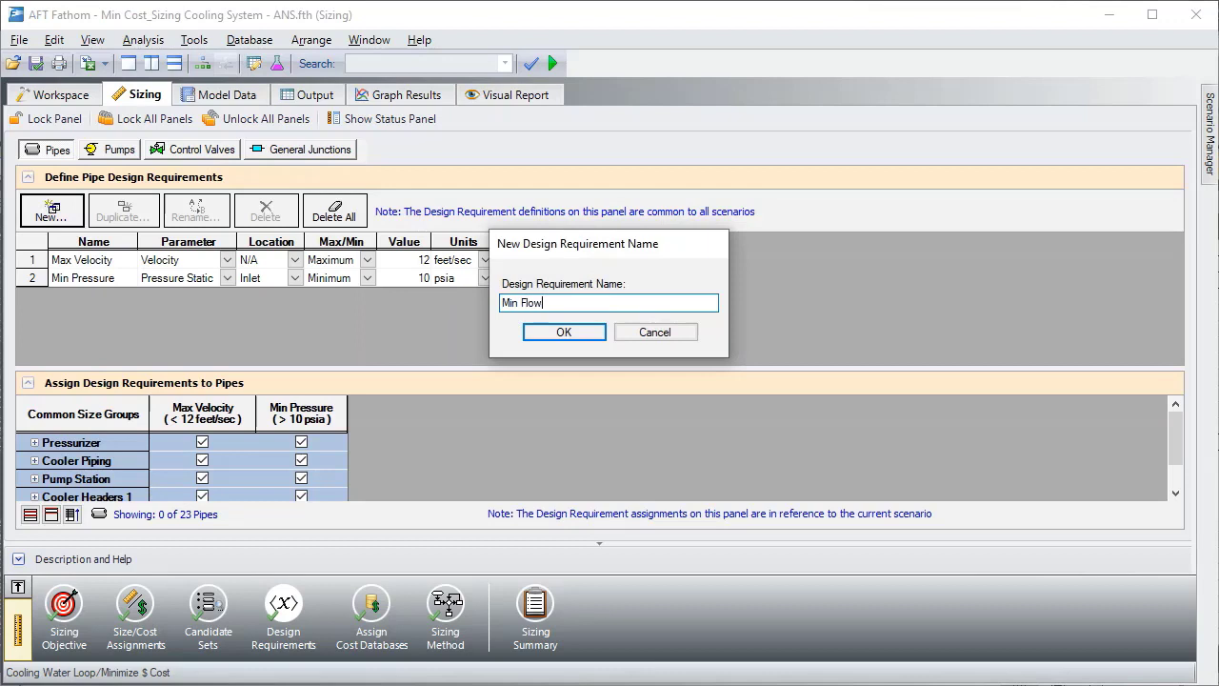
key(Return)
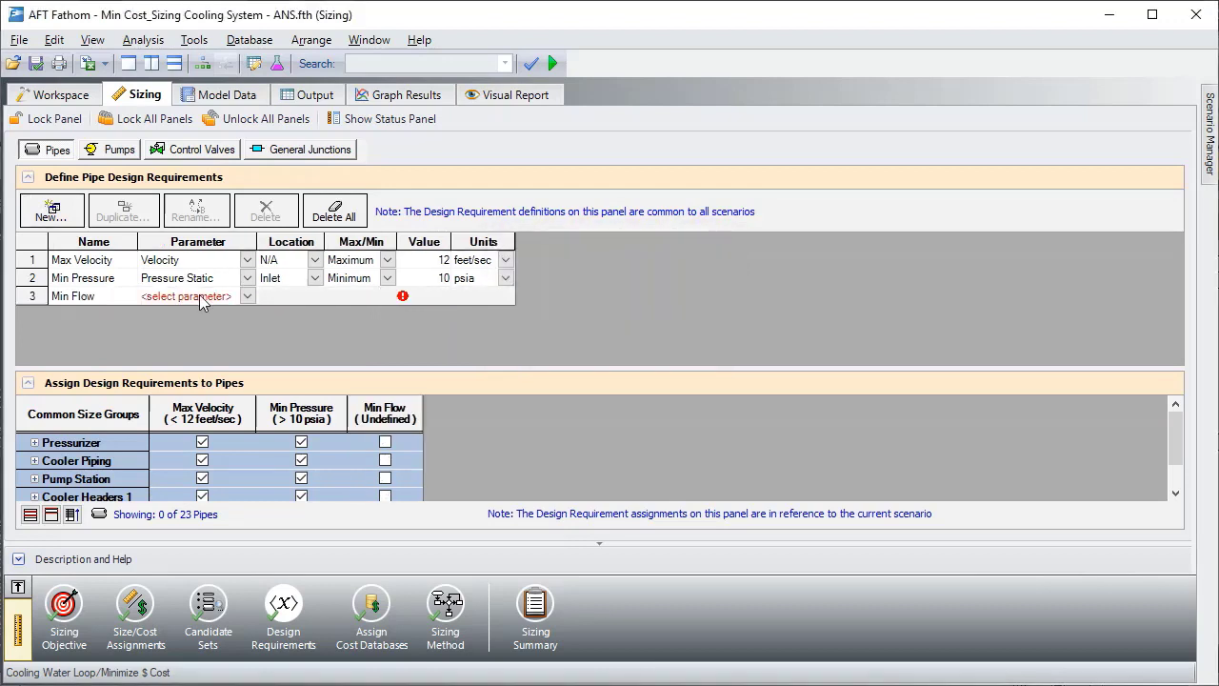
- Define Min Flow as a minimum volumetric flow rate of 2000 gal/min and assign it to the Cooler Piping group
click(199, 295)
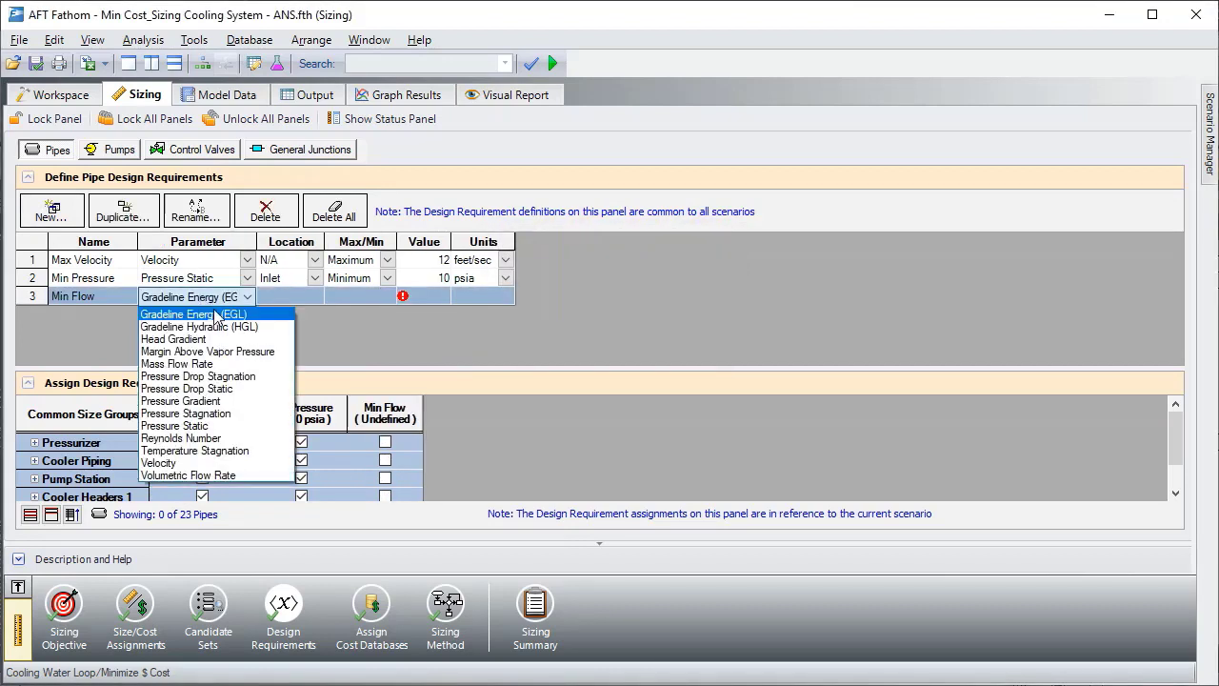
click(224, 475)
click(380, 298)
click(366, 329)
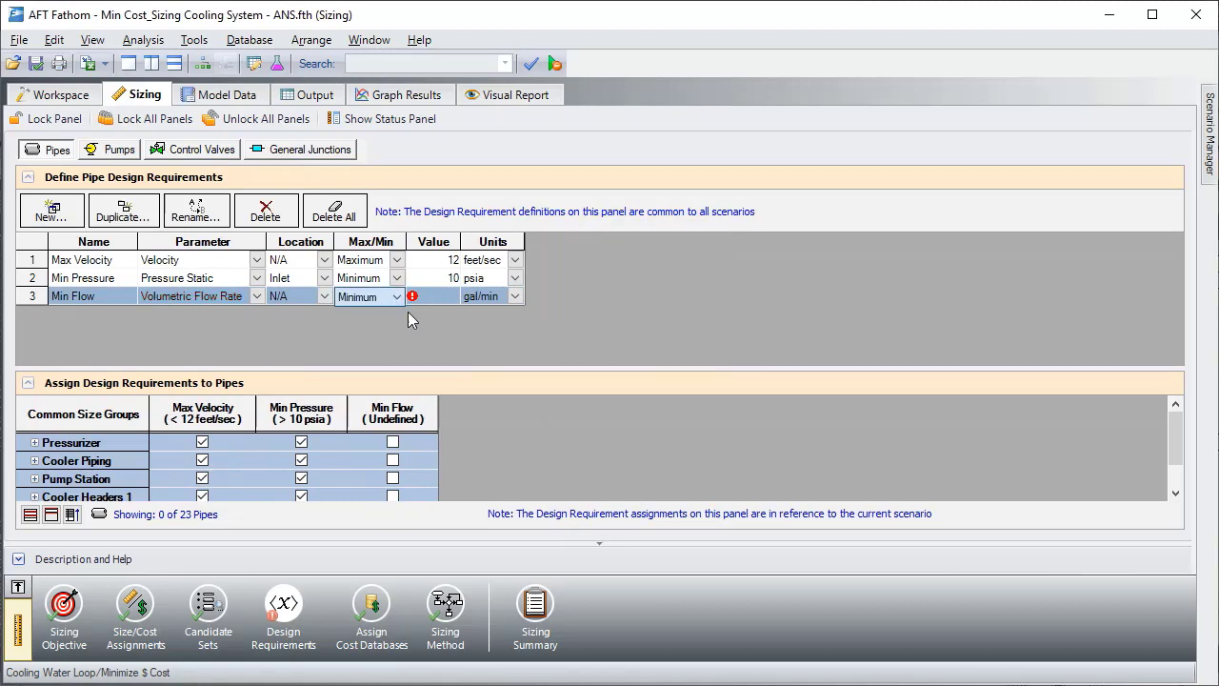
click(431, 295)
text(2000)
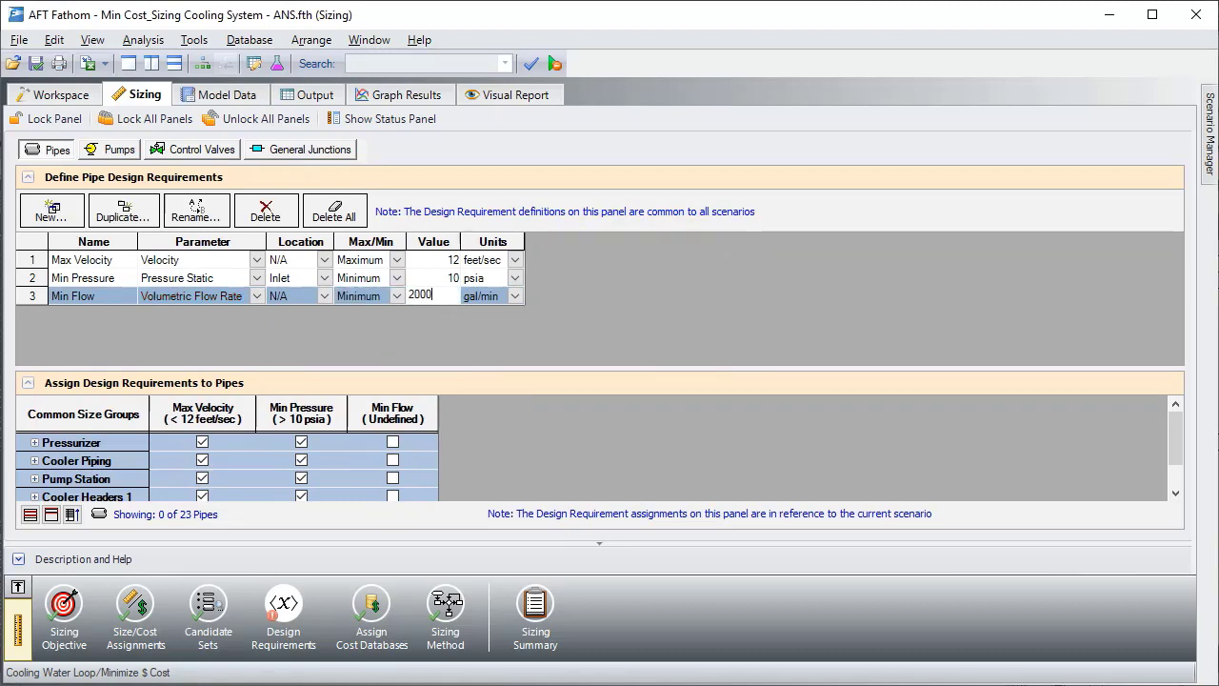
key(Return)
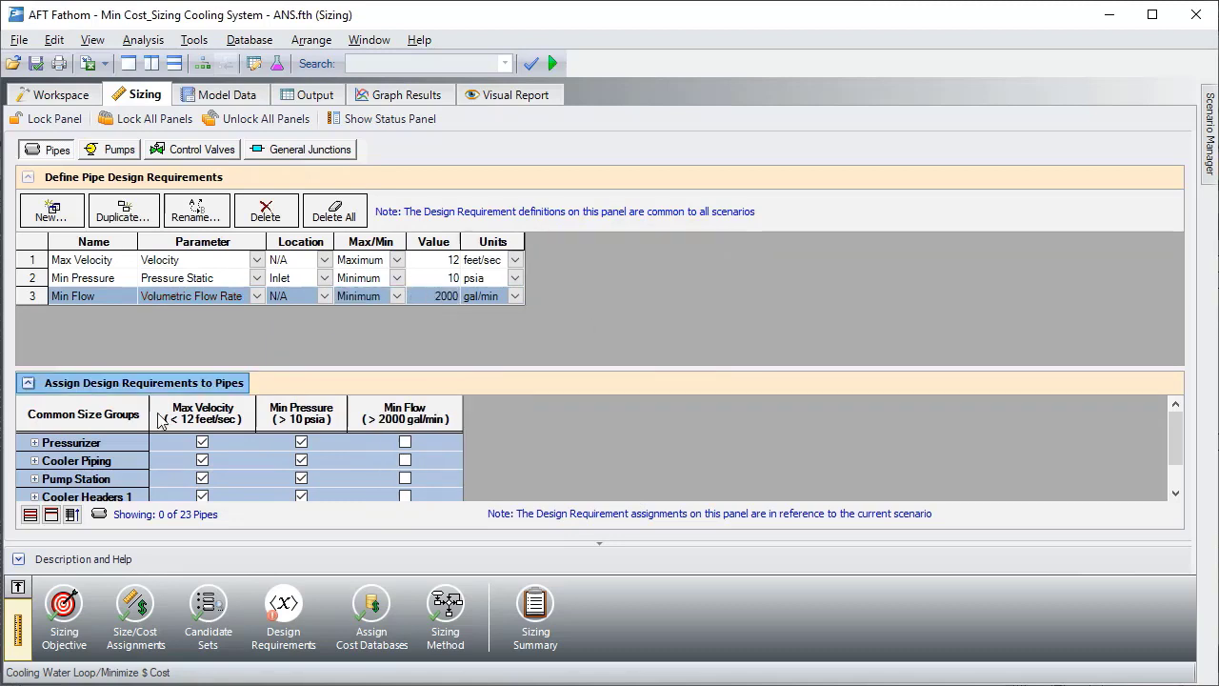
click(406, 460)
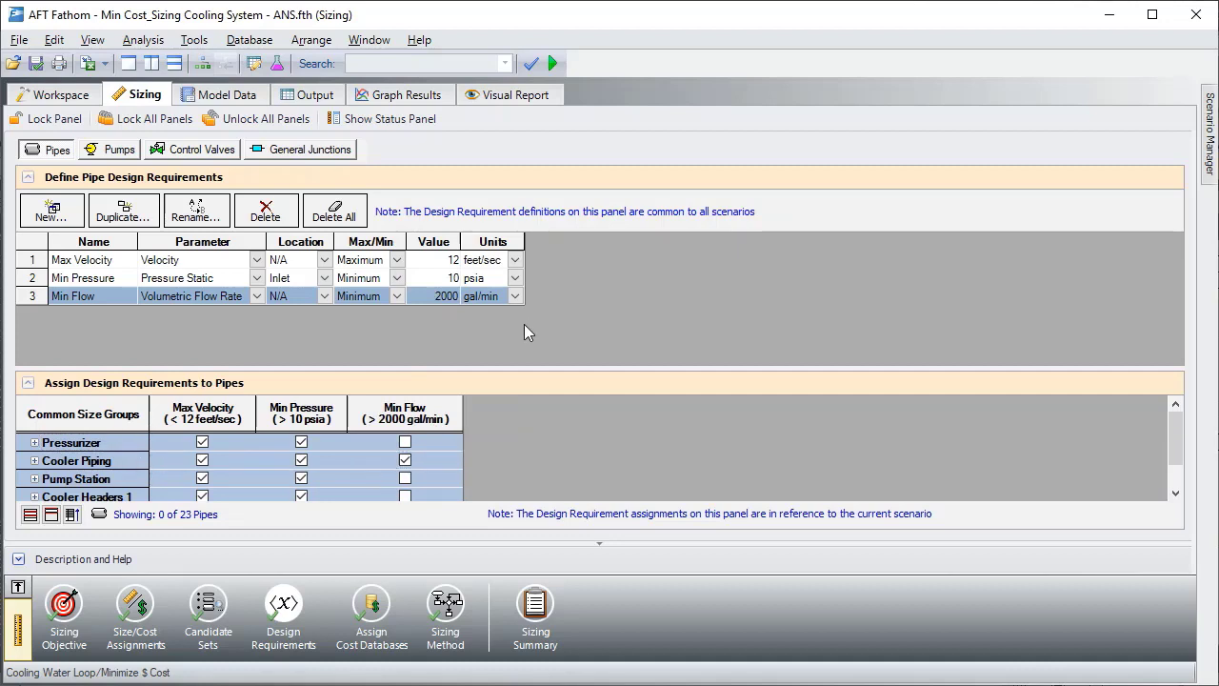
- Review the pump and control valve design requirements and the cost databases assigned to the pipes and pumps
click(112, 150)
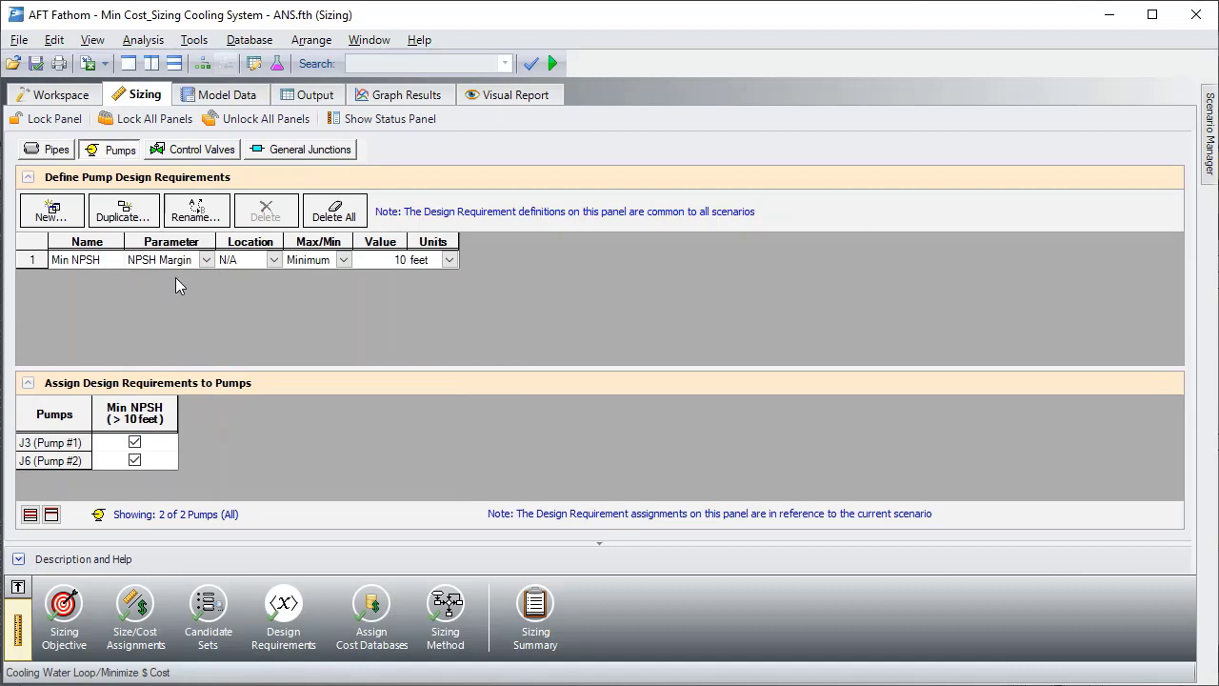
click(195, 150)
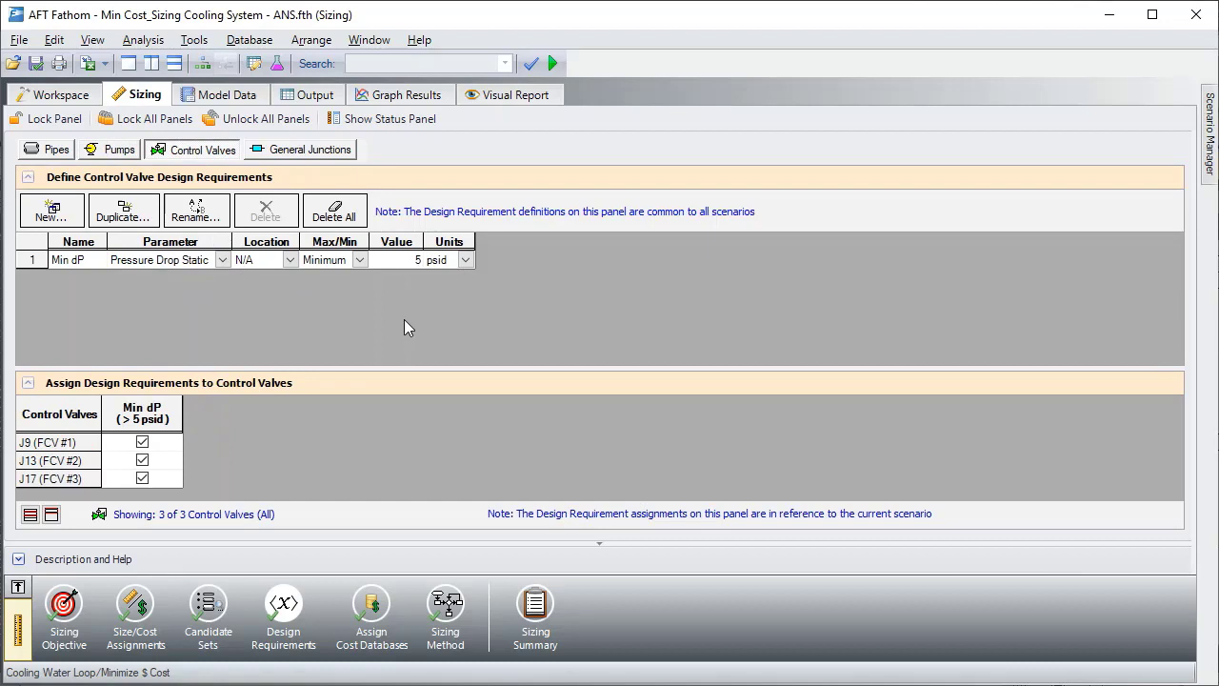
click(390, 617)
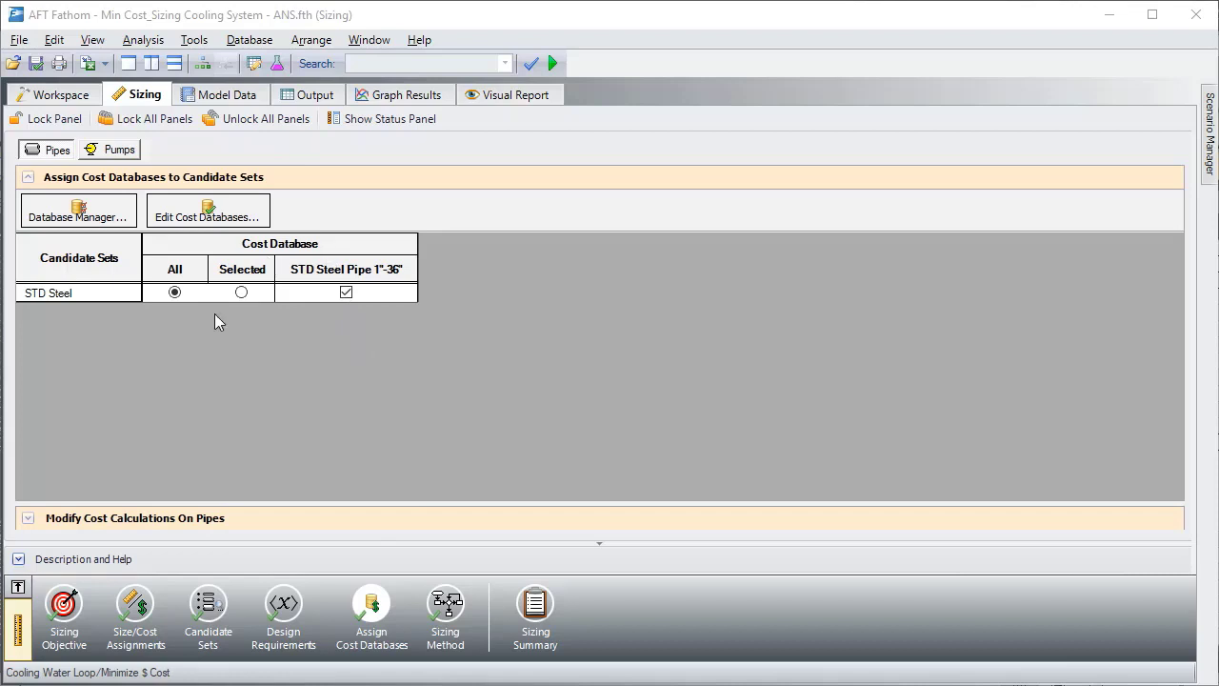
click(114, 150)
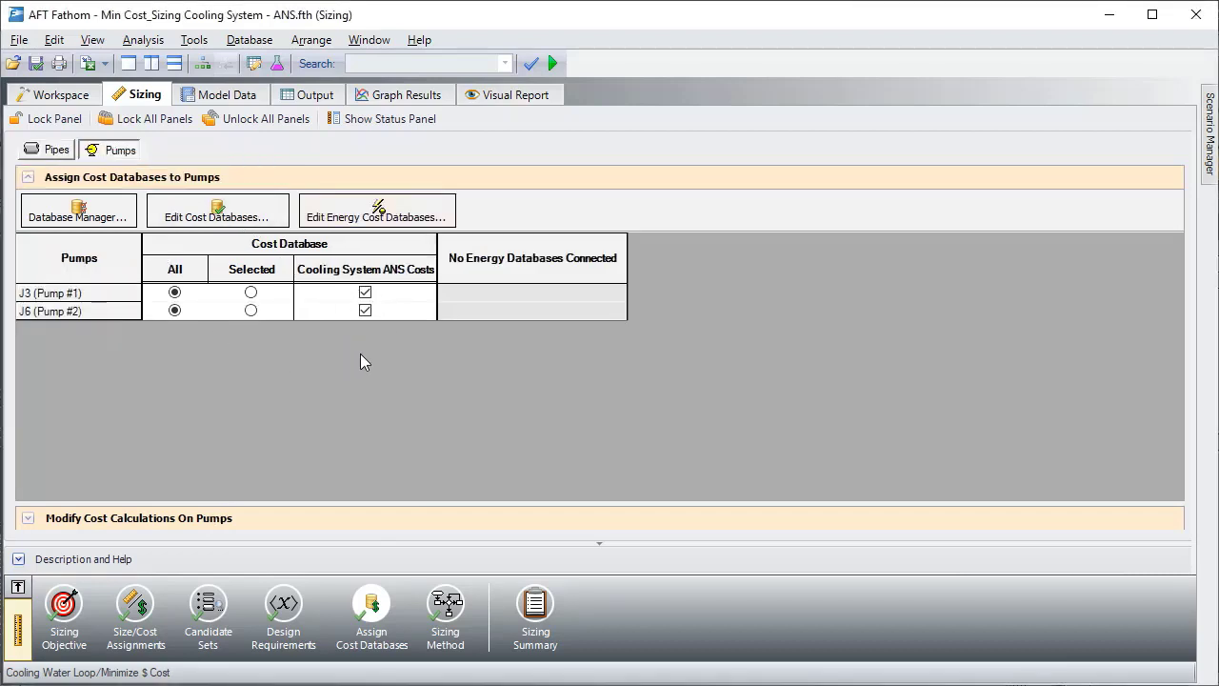
- Check the sizing method and run the discrete sizing with the Modified Method of Feasible Directions (MMFD)
click(445, 605)
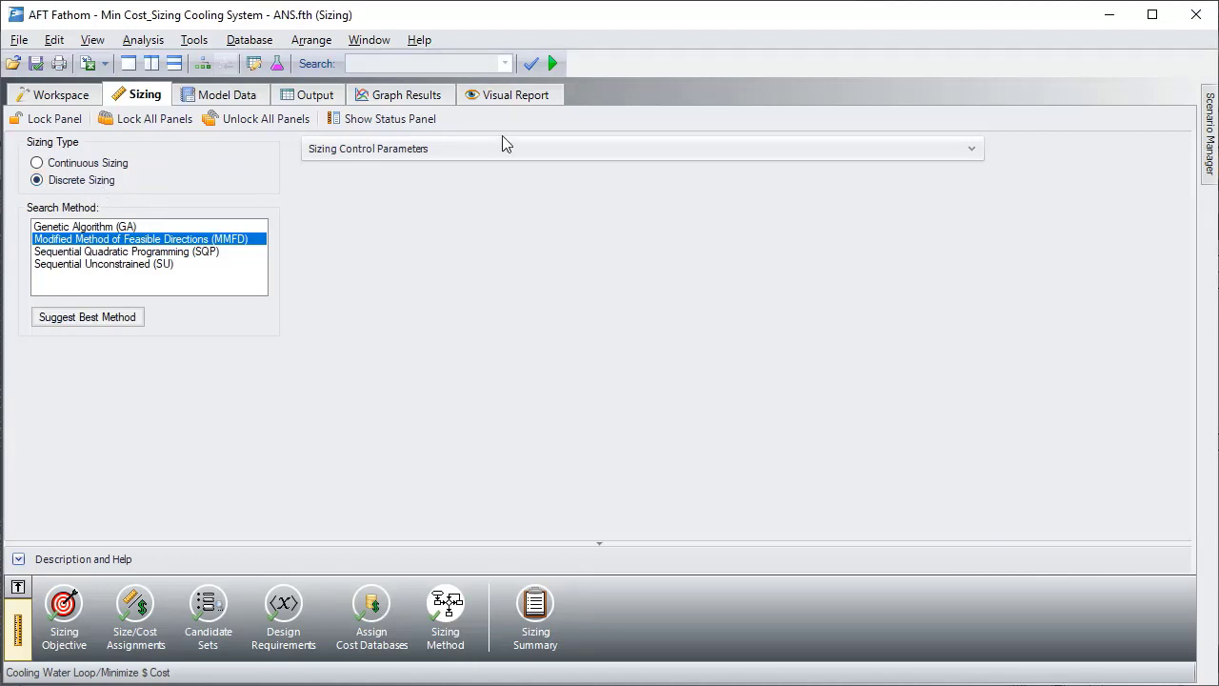
click(554, 63)
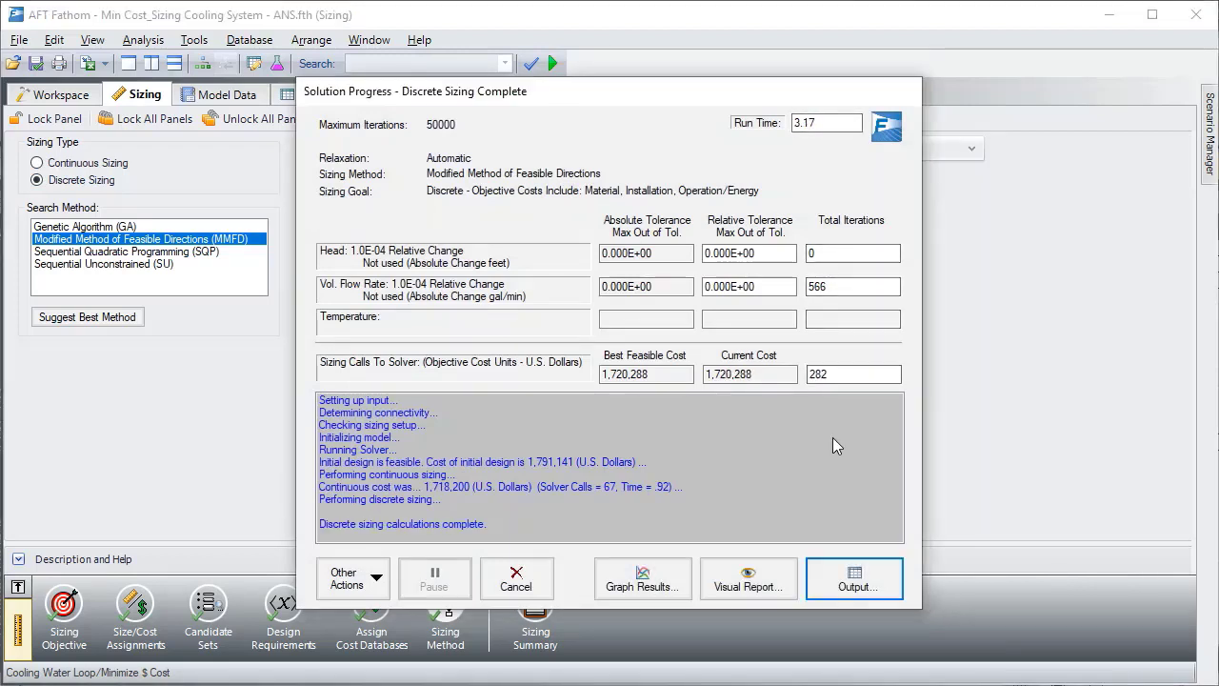
- Open the sizing output and compare the initial design's total cost with the total of all model costs in the general results
click(851, 580)
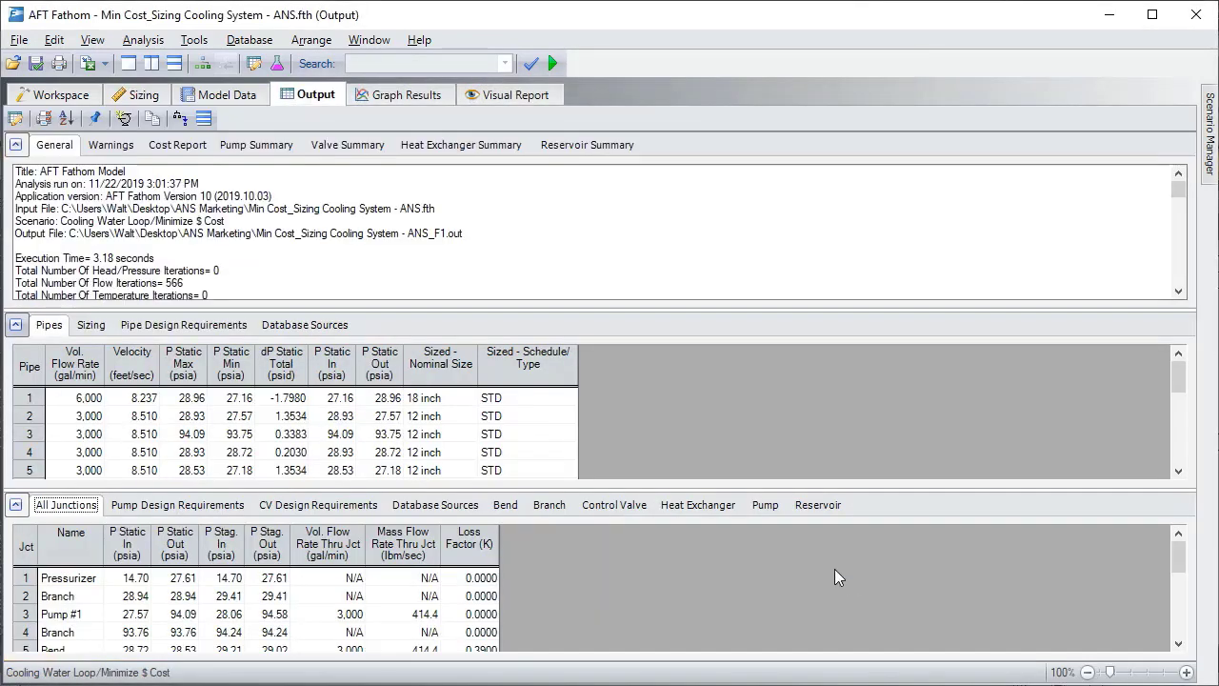
click(209, 233)
scroll(209, 235, down, 5)
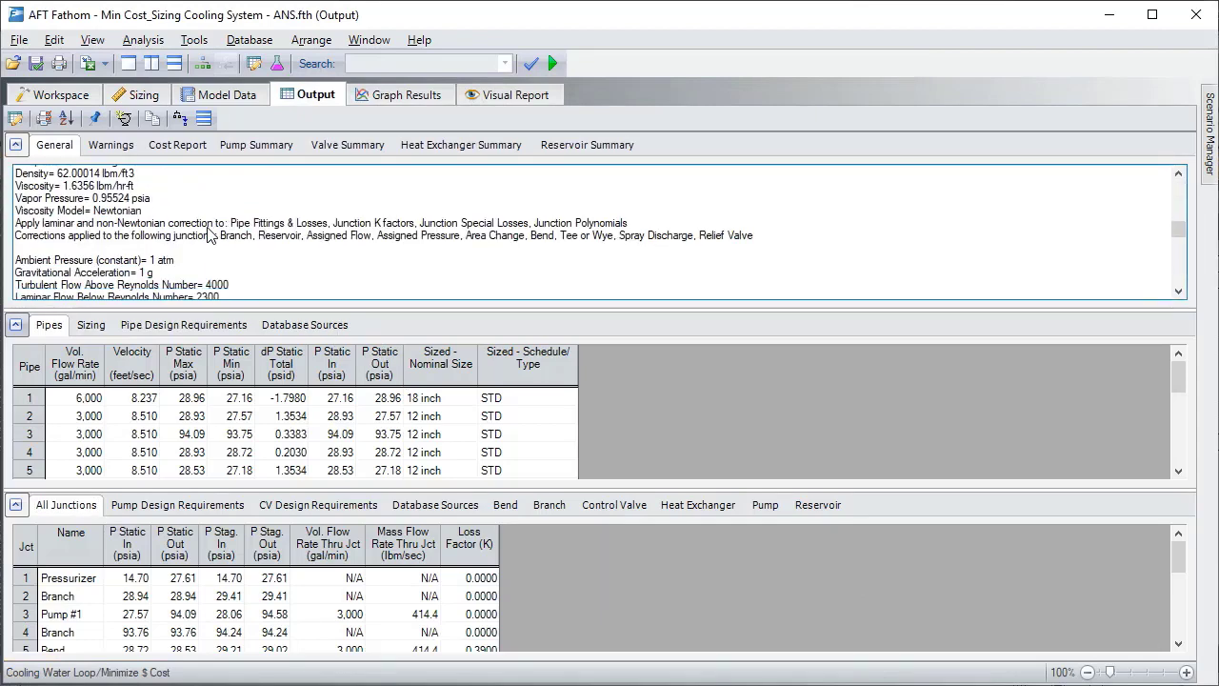
scroll(210, 233, down, 10)
click(228, 197)
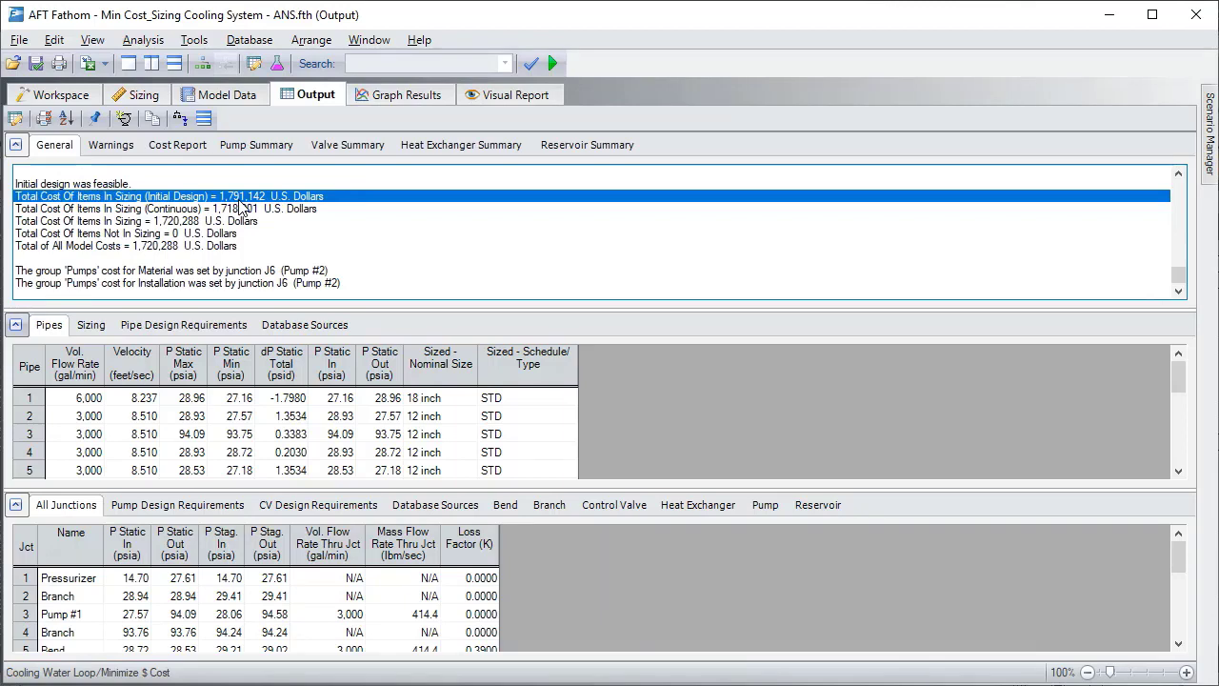
click(224, 246)
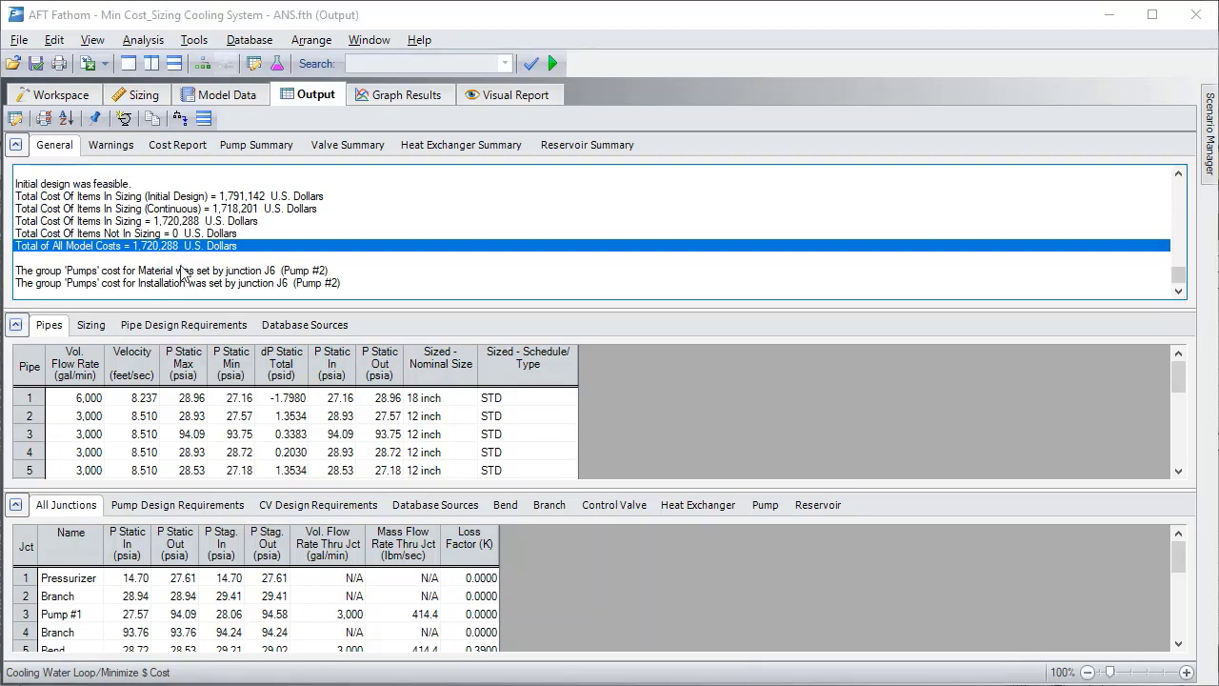
- Show the pipe sizing results and compare the original and sized nominal sizes, starting with pipe 1
click(93, 326)
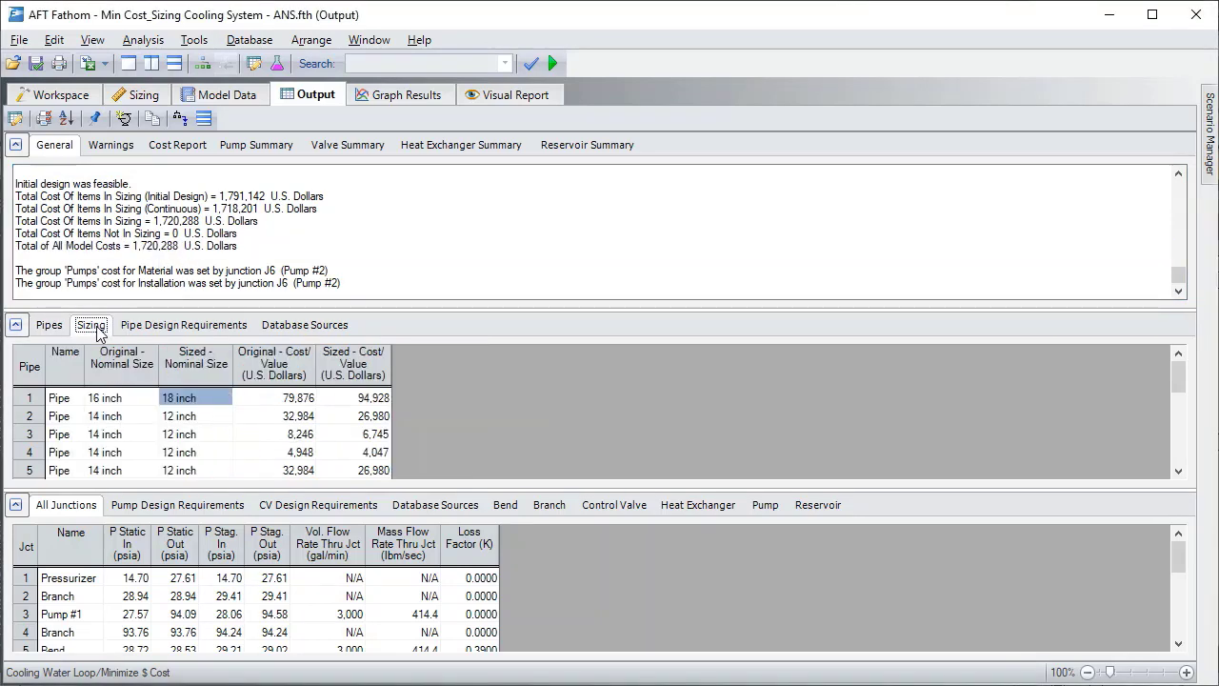
click(124, 397)
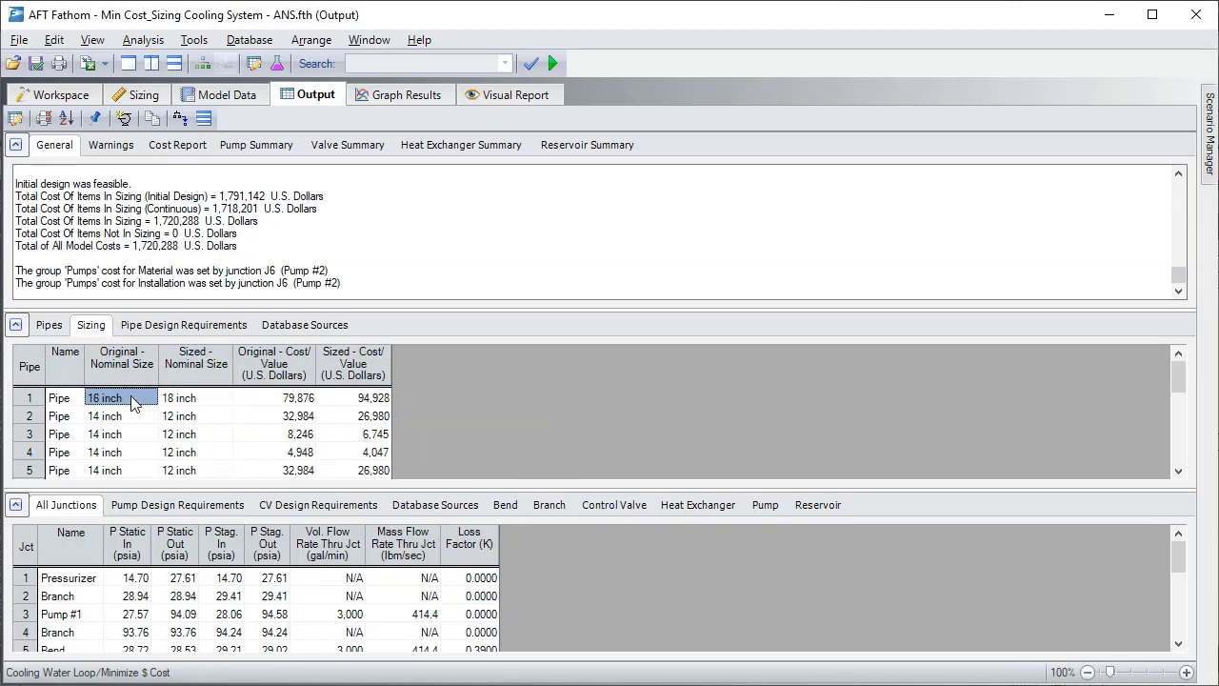
click(194, 403)
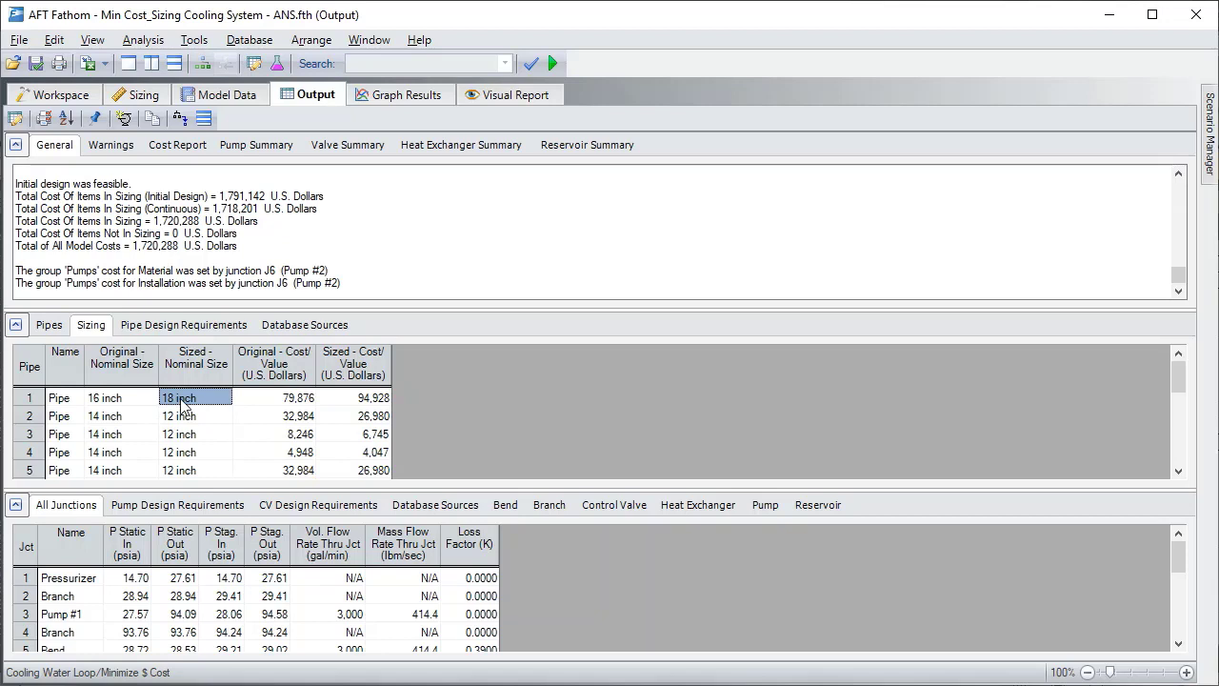
scroll(184, 404, down, 4)
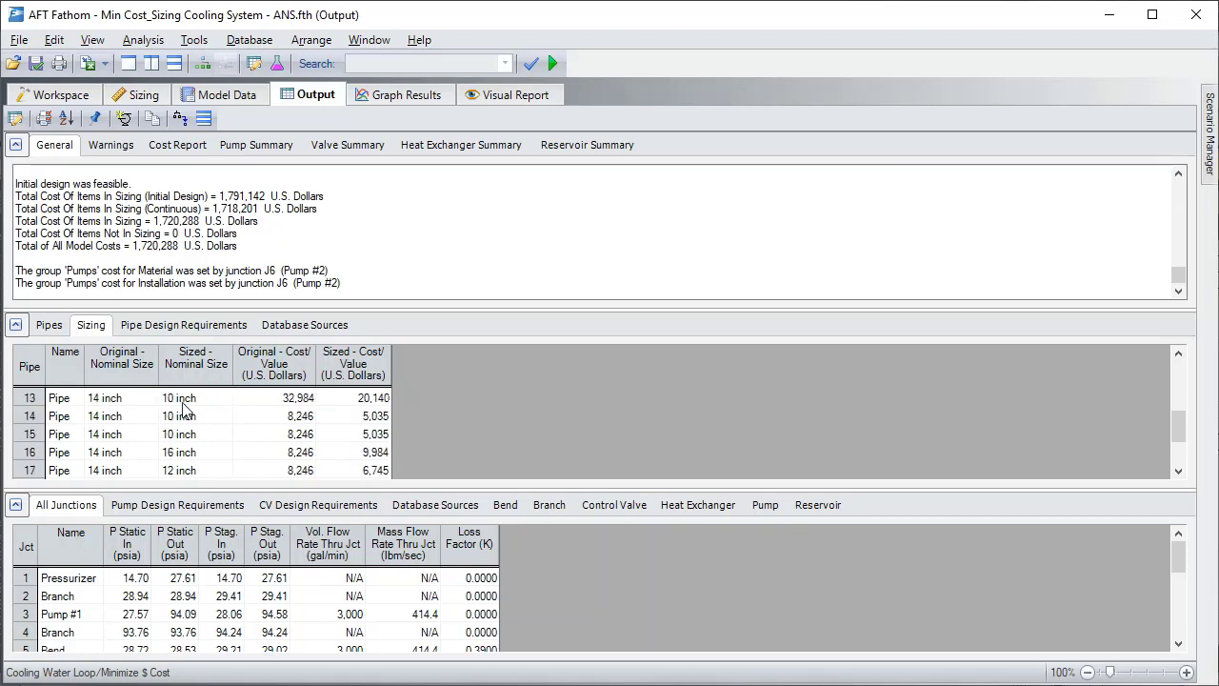
scroll(186, 438, up, 2)
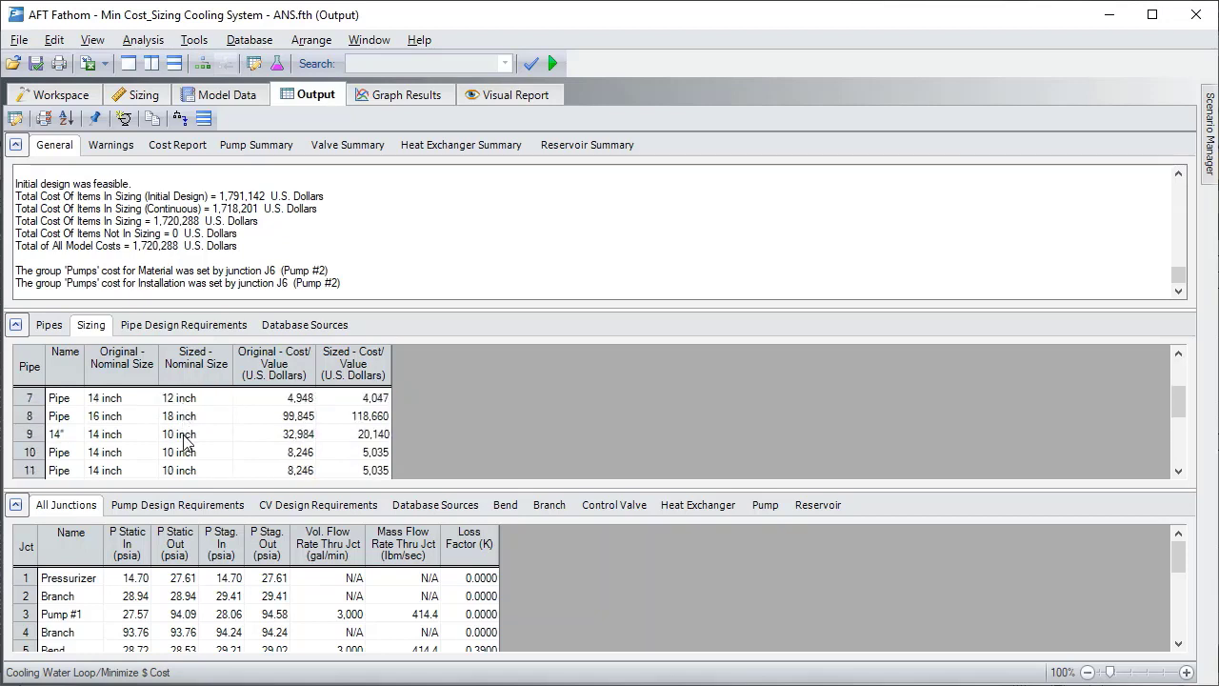
- Compare the original and sized nominal size of pipe 9, and return to the workspace to view that pipe in the model
click(63, 434)
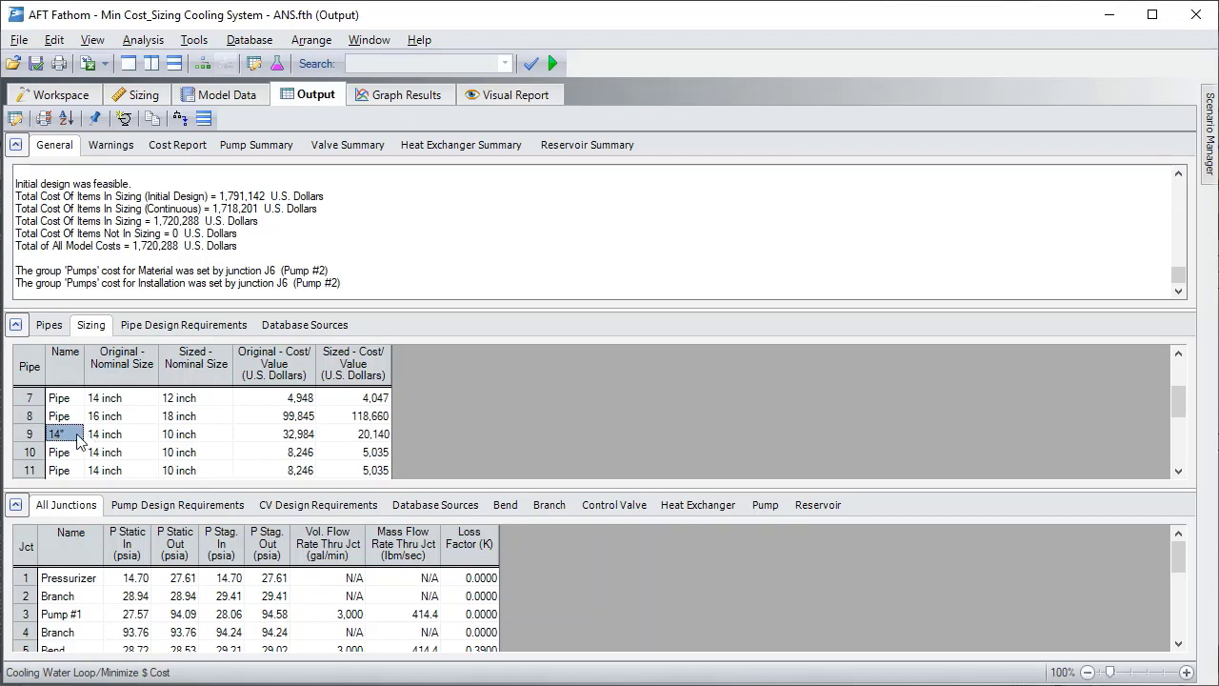
click(119, 437)
click(203, 436)
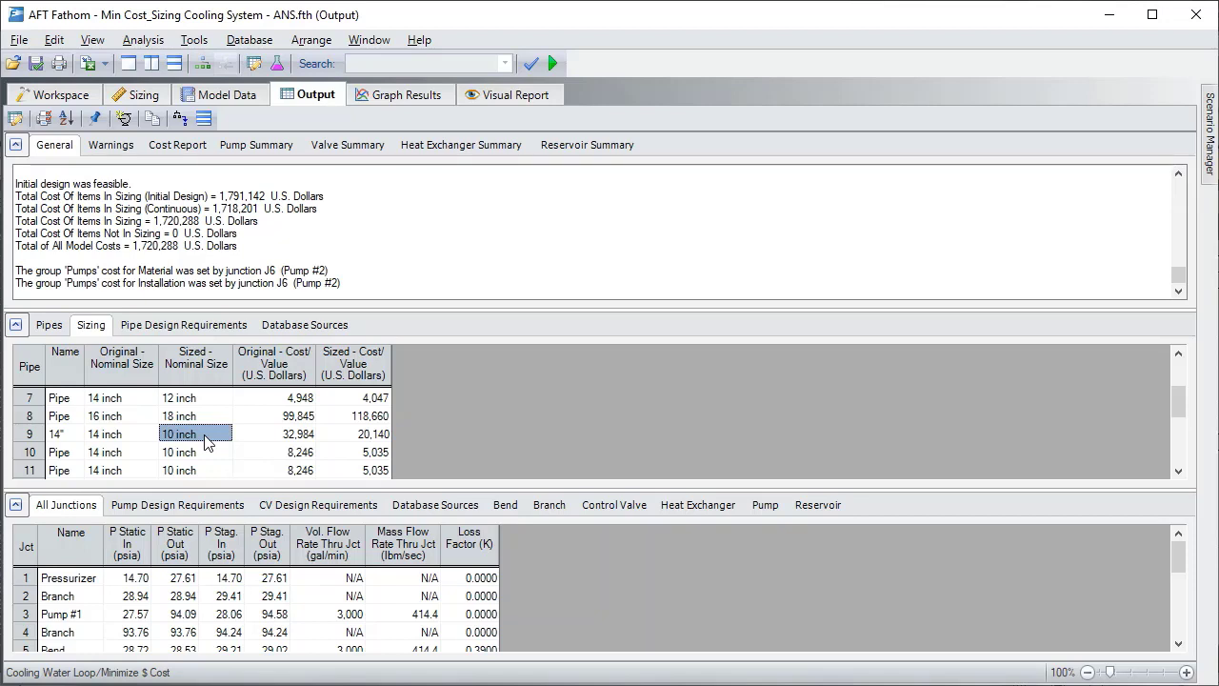
key(Tab)
click(67, 97)
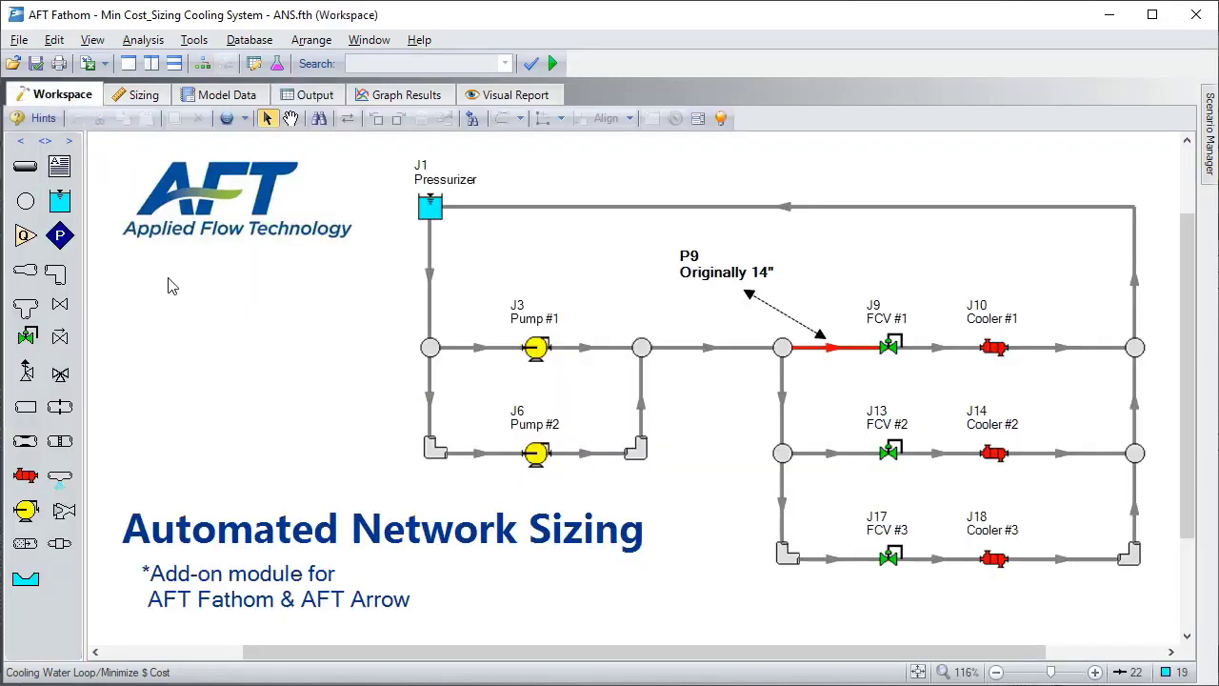